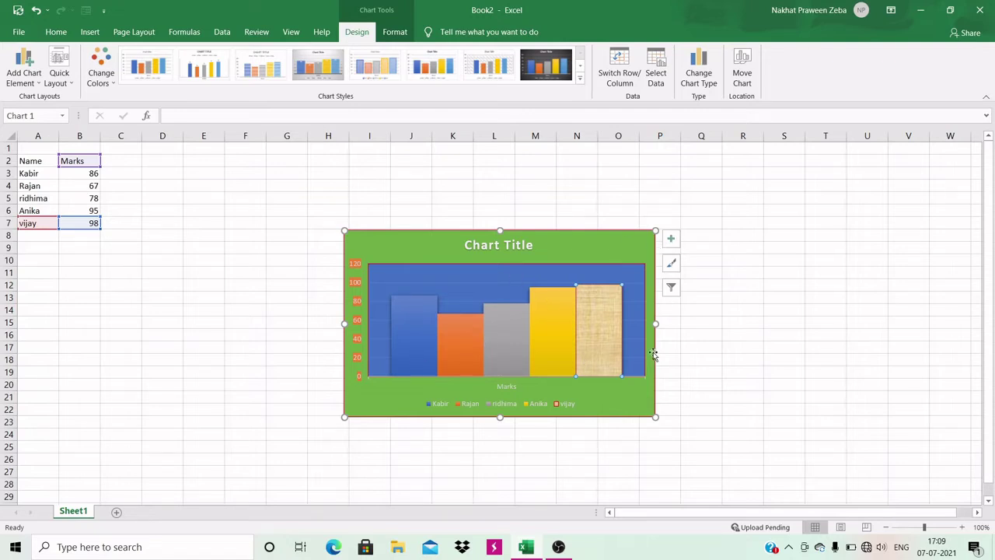
# Select the chart's columns one after another to examine which data series each one represents.
pyautogui.moveTo(568, 358)
pyautogui.moveTo(458, 336)
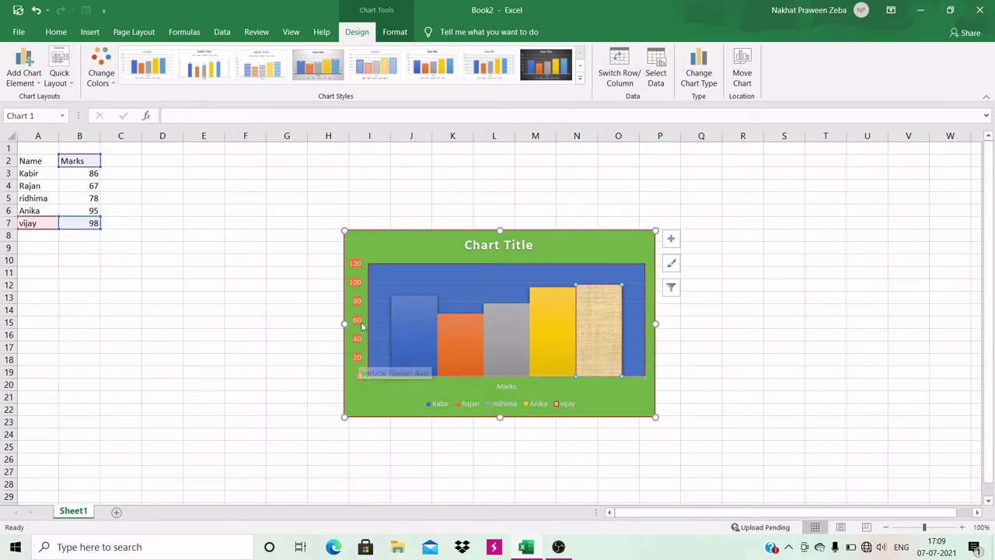
pyautogui.moveTo(468, 361)
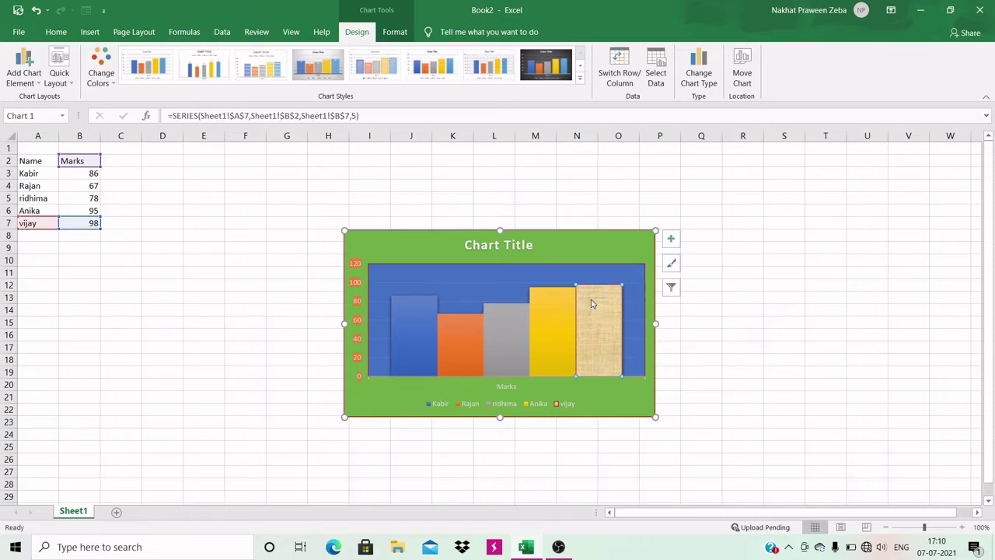
pyautogui.click(556, 313)
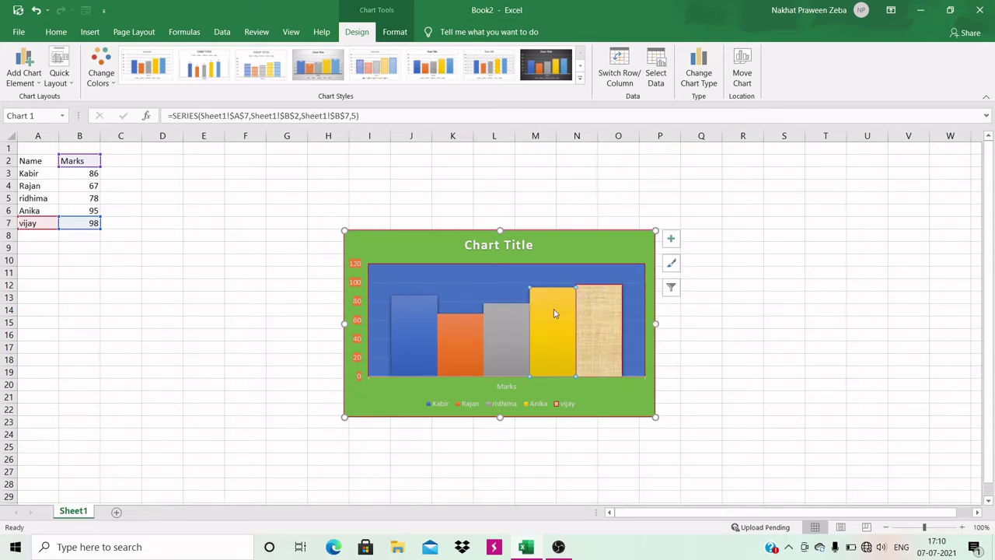
pyautogui.click(504, 326)
pyautogui.click(455, 331)
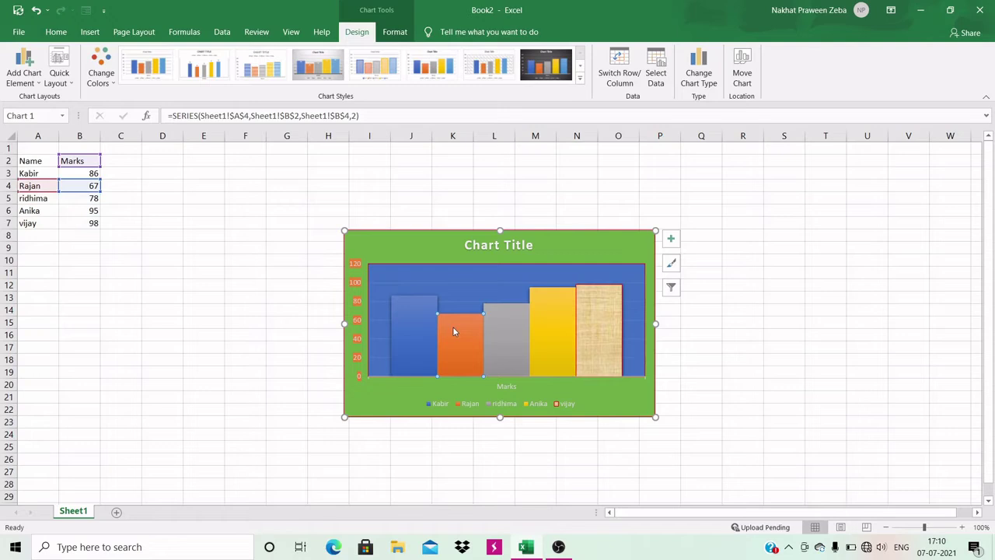
pyautogui.click(412, 331)
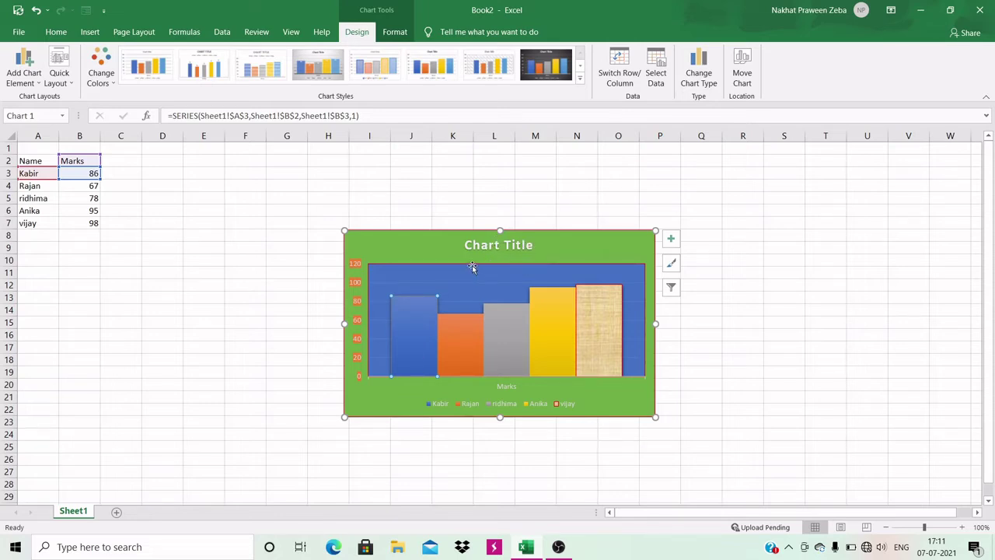
# Look over the placement choices and formatting options for the chart title, and close them without a change.
pyautogui.click(33, 87)
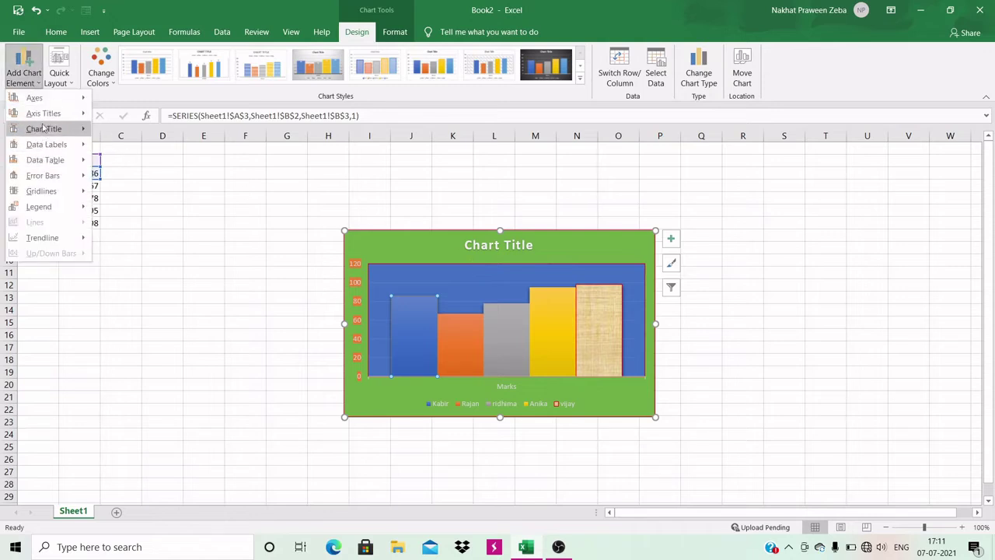
pyautogui.moveTo(44, 132)
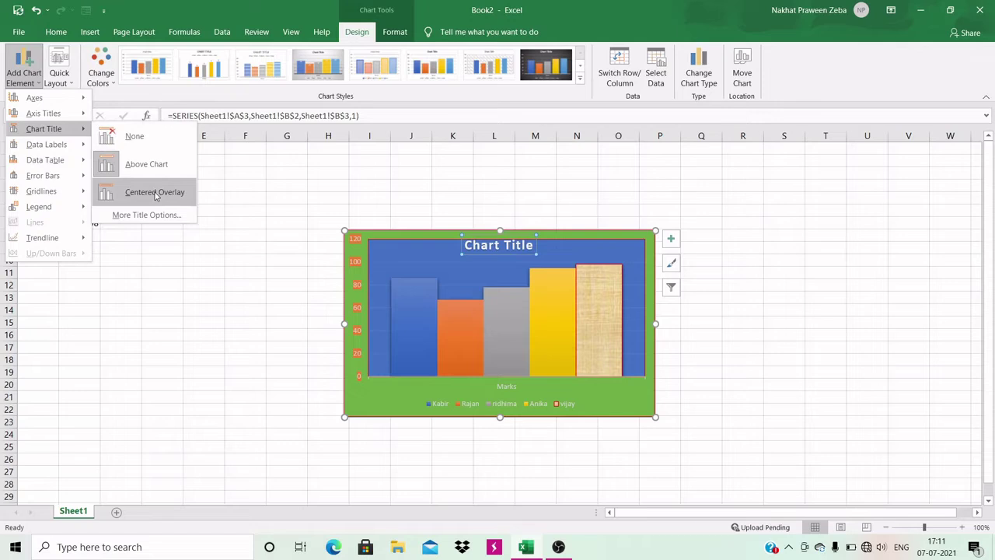
pyautogui.press('Escape')
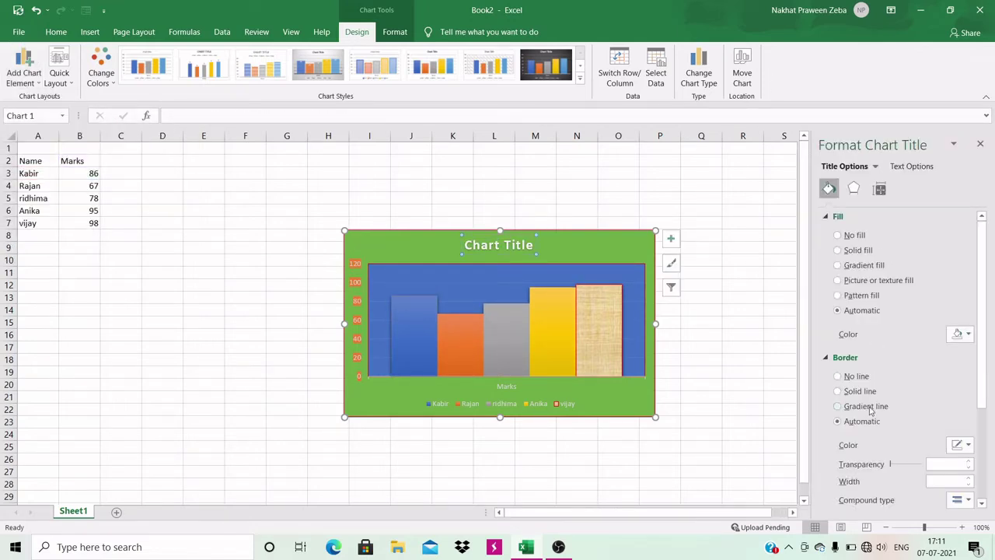
pyautogui.click(981, 145)
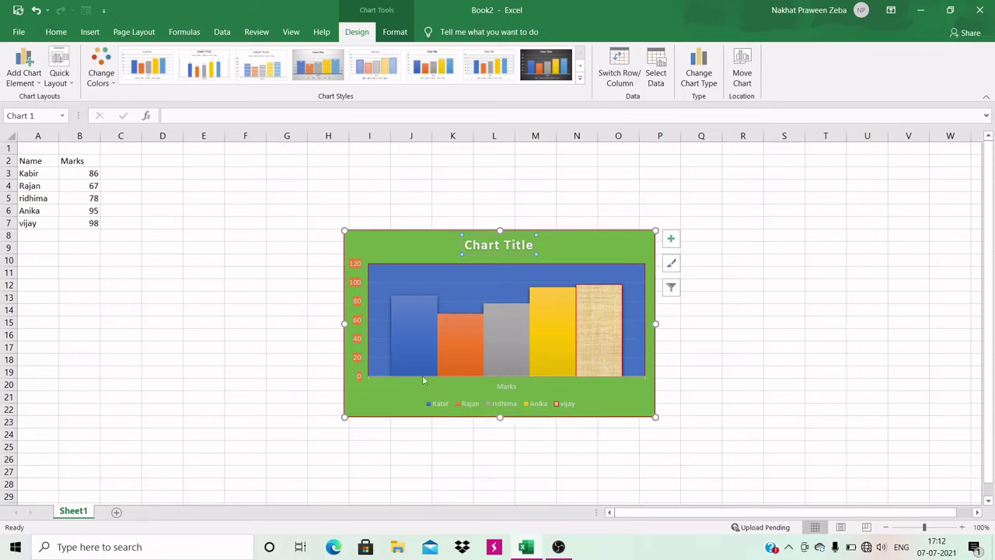
# Select the chart area and open its formatting options.
pyautogui.moveTo(413, 364)
pyautogui.moveTo(595, 330)
pyautogui.click(571, 242)
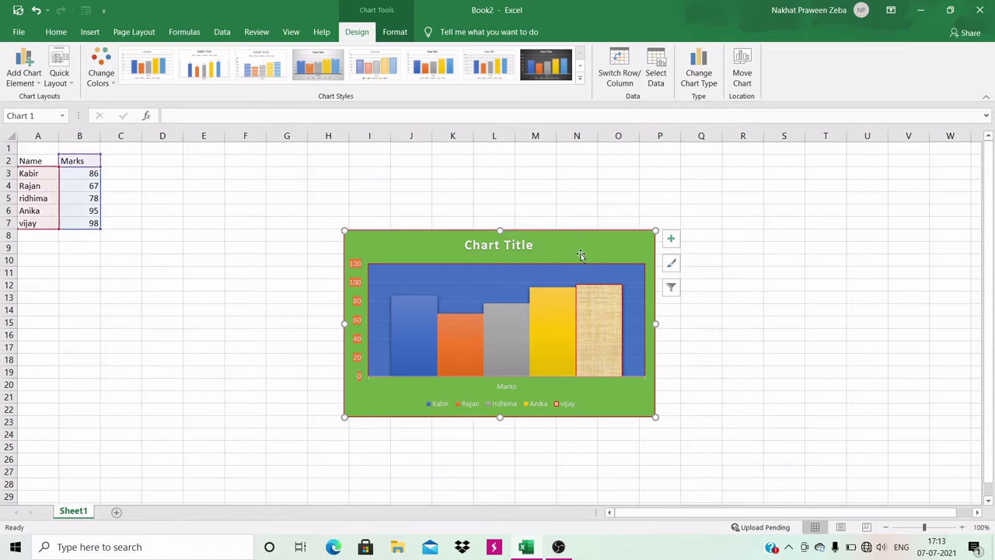
pyautogui.doubleClick(582, 248)
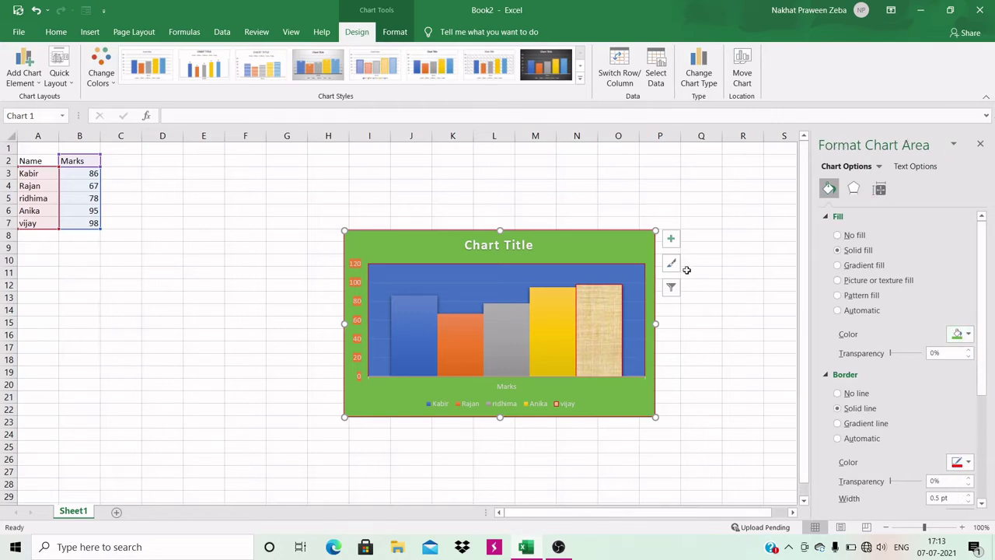
pyautogui.rightClick(634, 249)
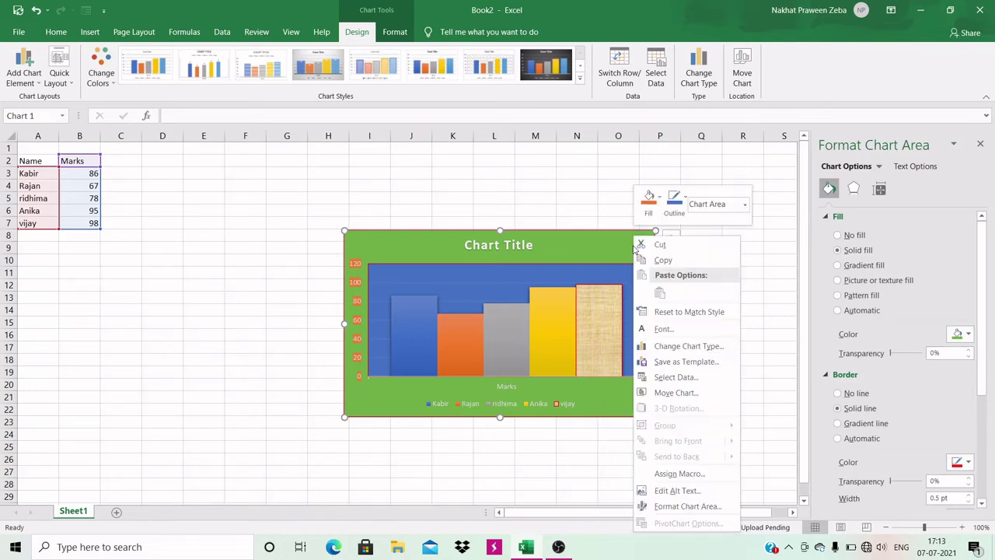
pyautogui.click(660, 506)
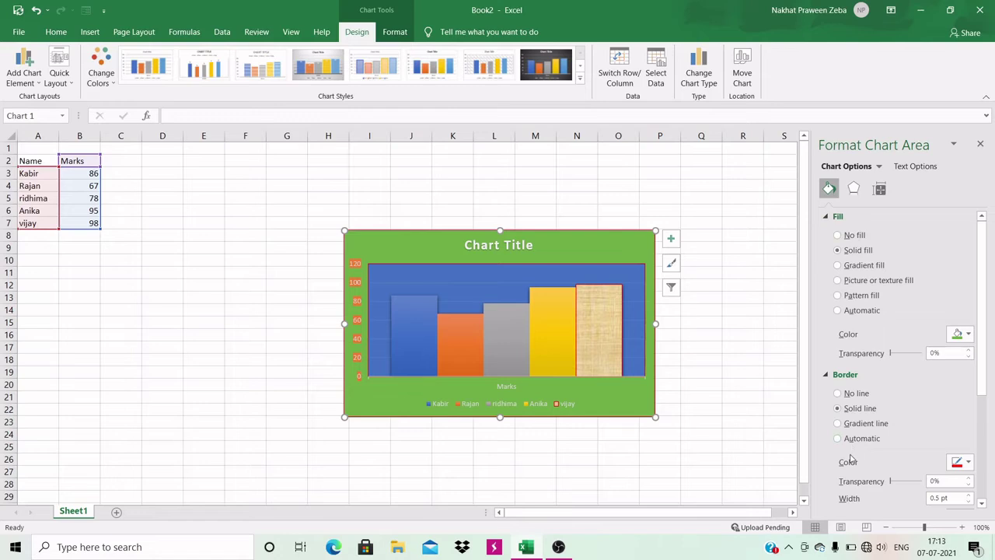
# Try a gradient fill and a picture or texture fill on the chart area.
pyautogui.click(837, 266)
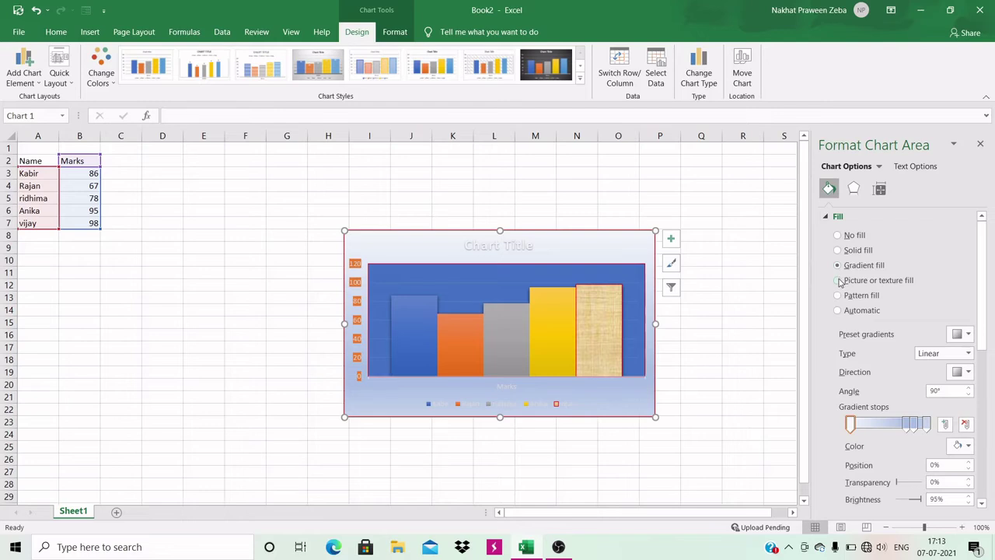
pyautogui.click(838, 280)
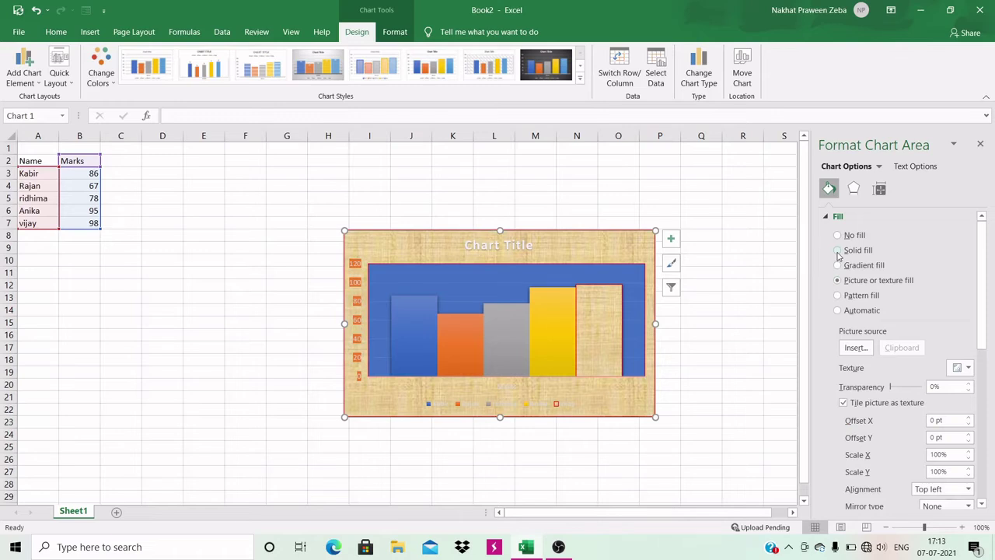
# Give the chart area a solid fill in dark orange.
pyautogui.click(837, 250)
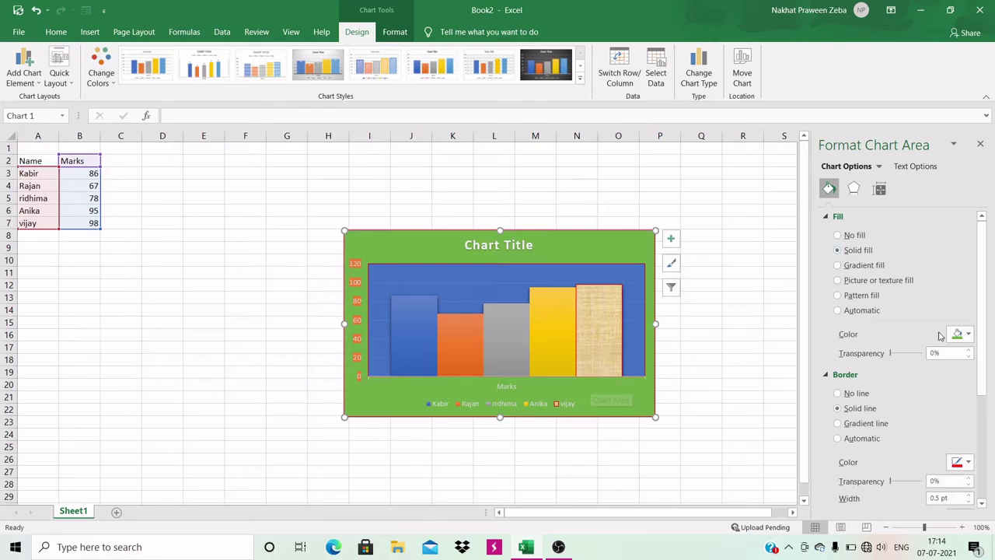
pyautogui.click(968, 334)
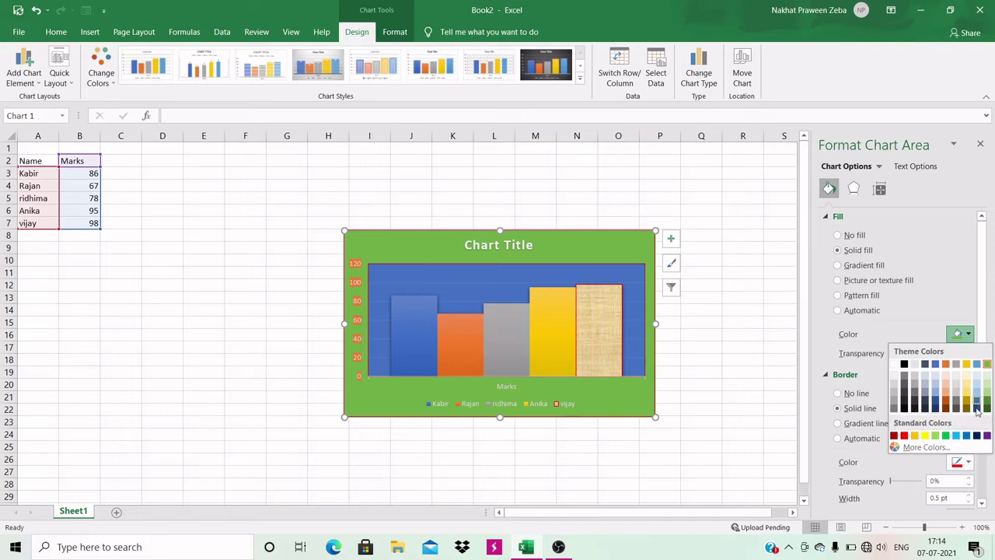
pyautogui.click(948, 405)
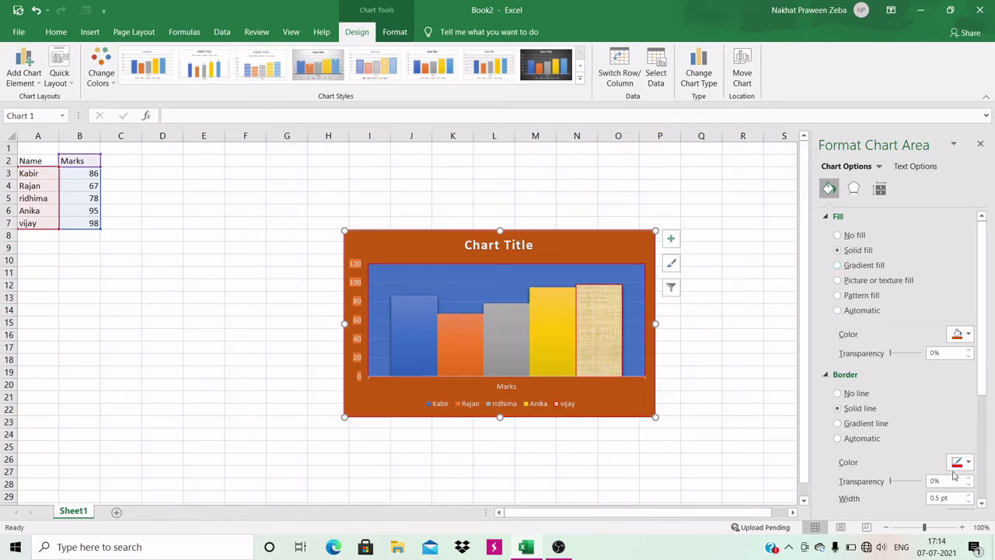
# Give the chart area a solid black border with a width of 0.5 pt.
pyautogui.click(981, 502)
pyautogui.click(981, 502)
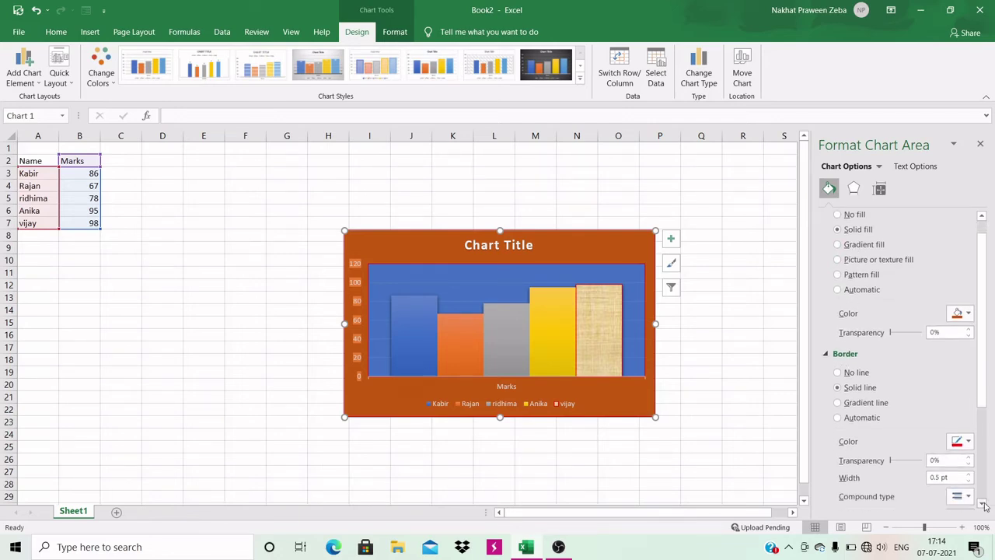
pyautogui.click(838, 373)
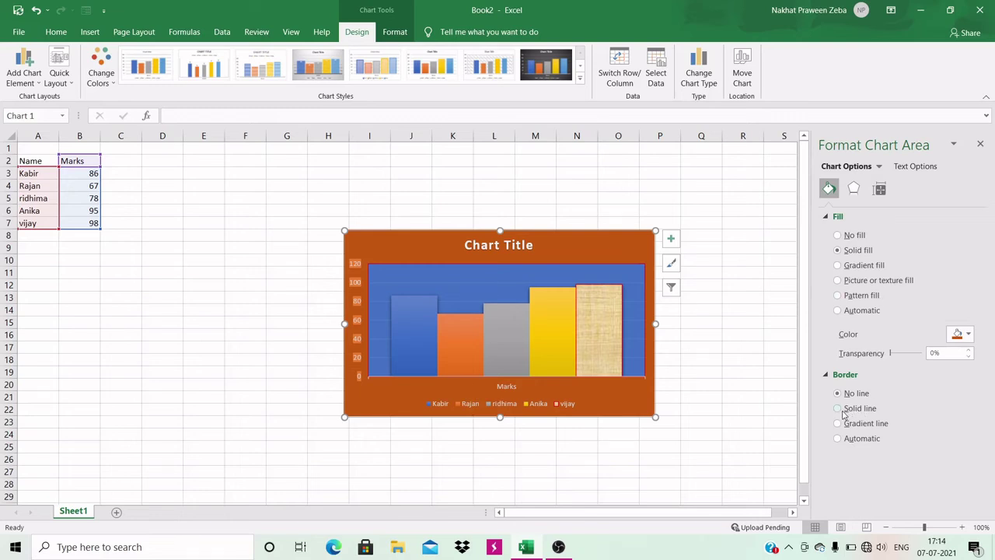
pyautogui.click(839, 408)
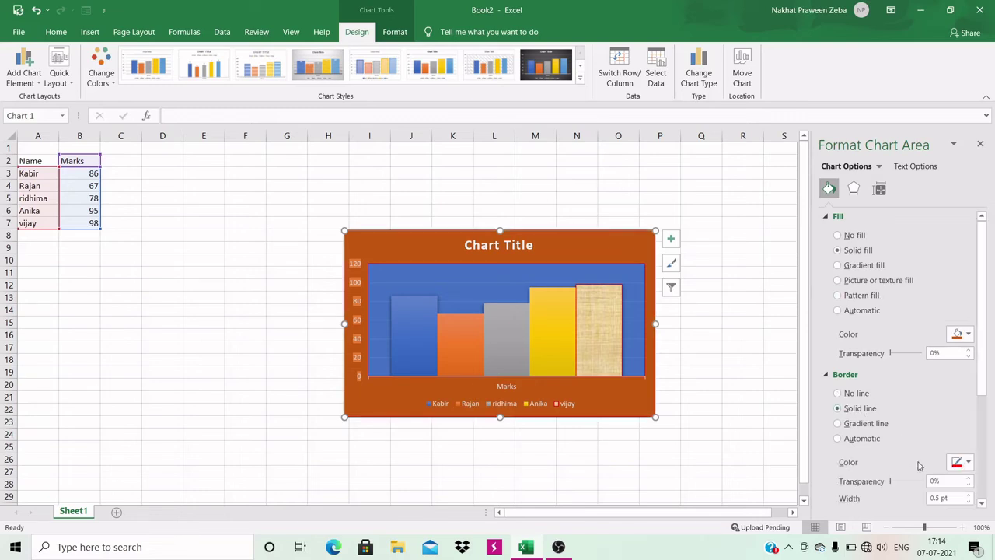
pyautogui.click(967, 462)
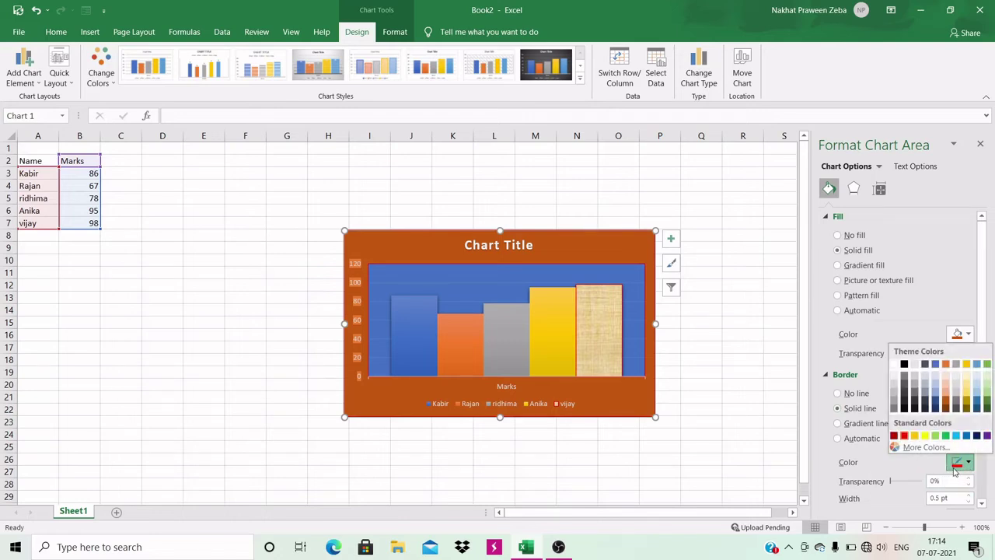
pyautogui.click(904, 364)
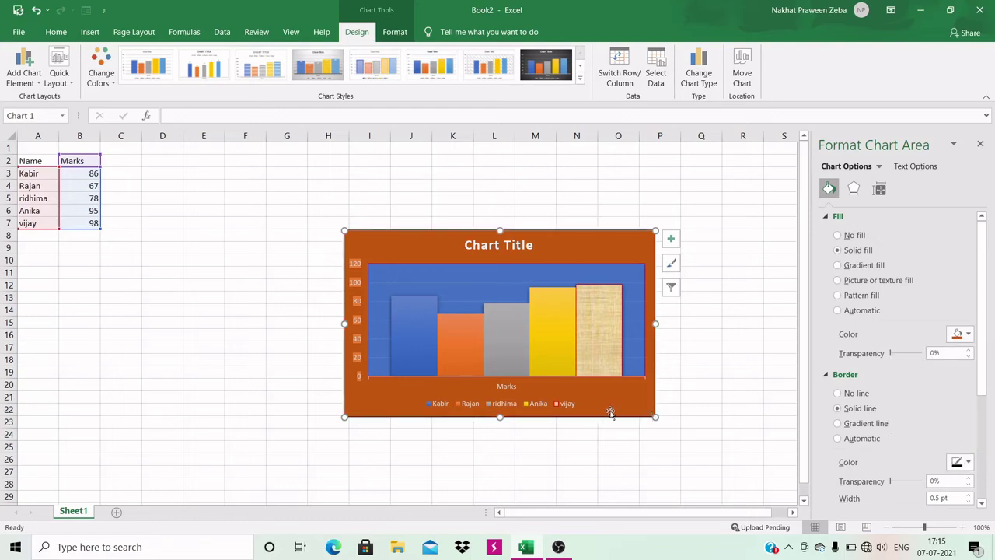
pyautogui.click(969, 502)
pyautogui.click(968, 495)
pyautogui.click(981, 503)
pyautogui.moveTo(981, 505); pyautogui.dragTo(982, 505)
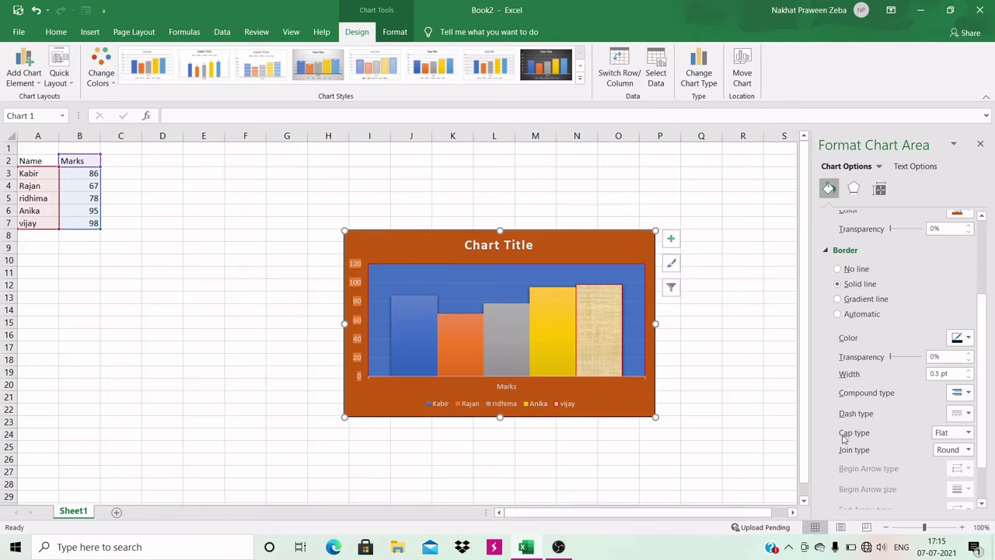
# Fill the plot area behind the columns with the golden orange from the standard colors.
pyautogui.click(610, 268)
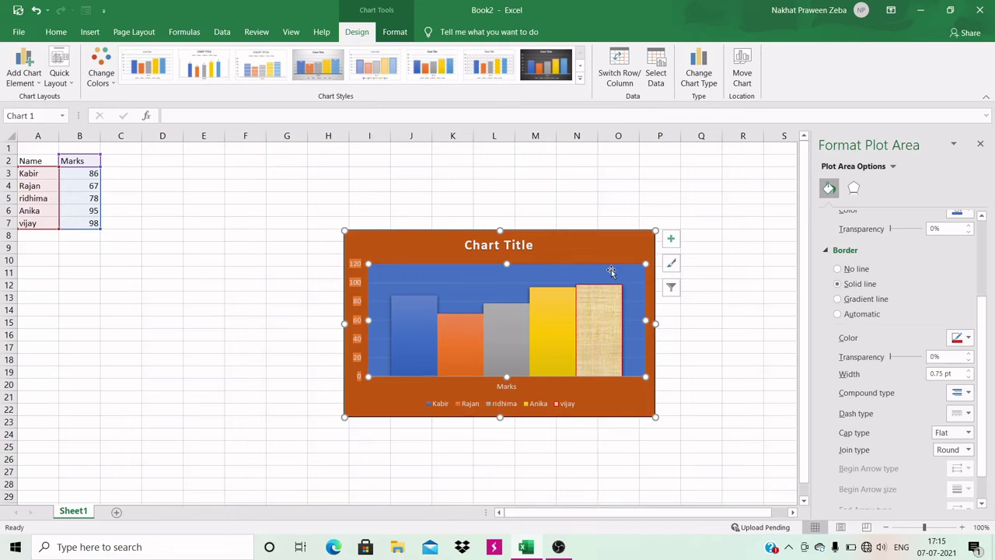
pyautogui.click(980, 218)
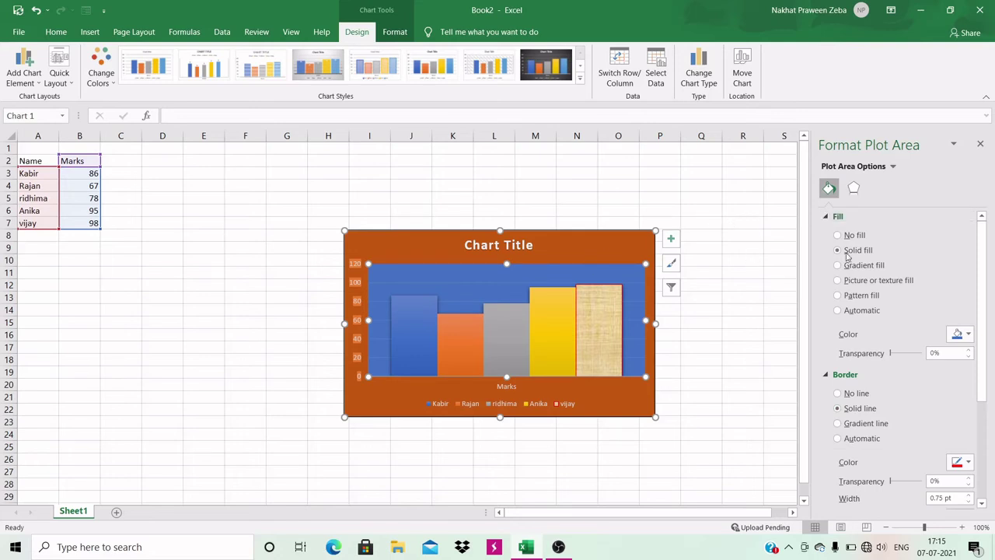
pyautogui.click(969, 334)
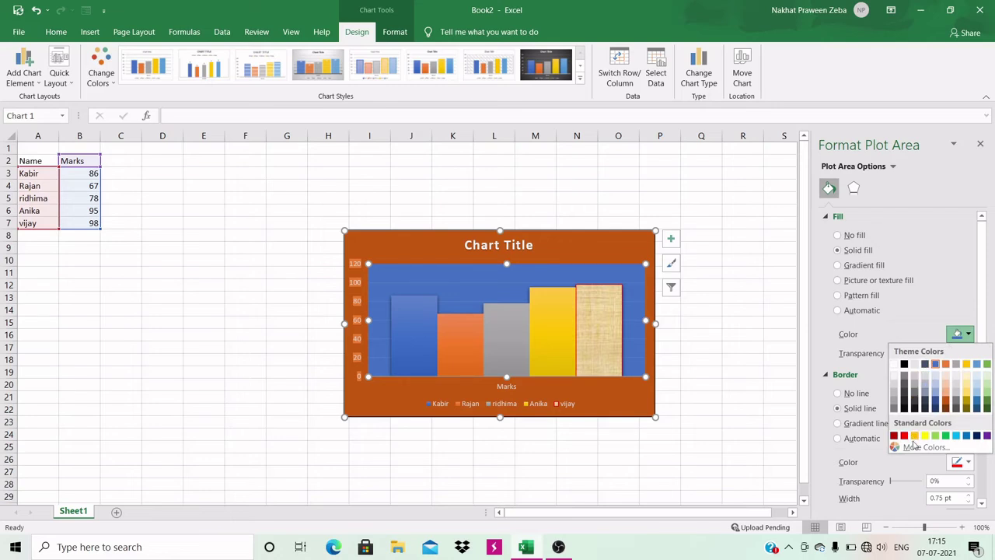
pyautogui.click(913, 436)
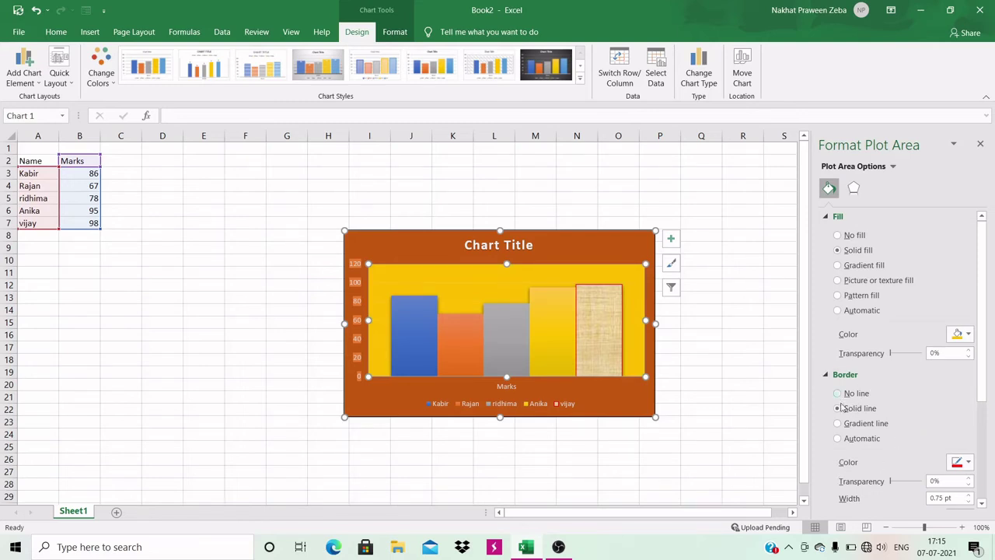
# Give the plot area's solid border a blue color and a width of 1 pt.
pyautogui.click(968, 462)
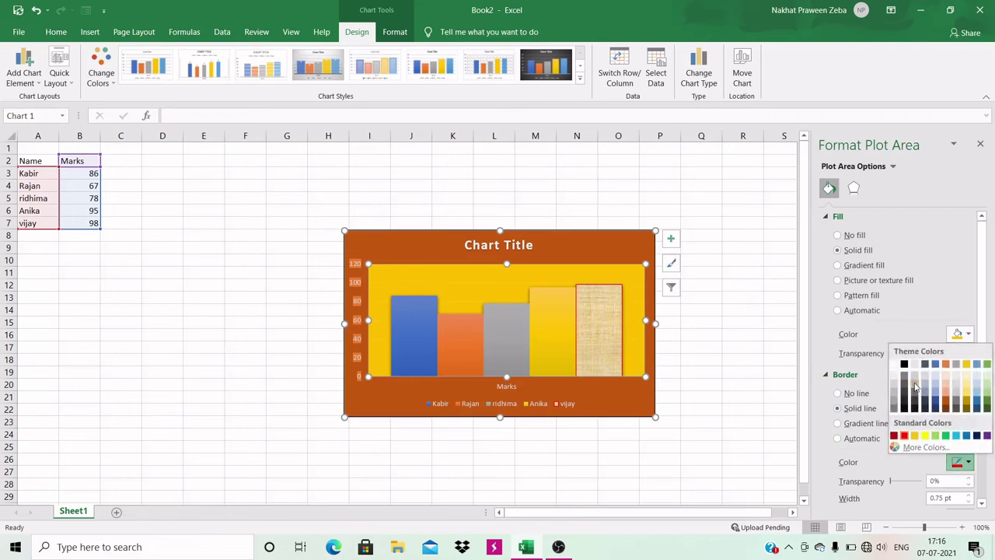
pyautogui.click(938, 365)
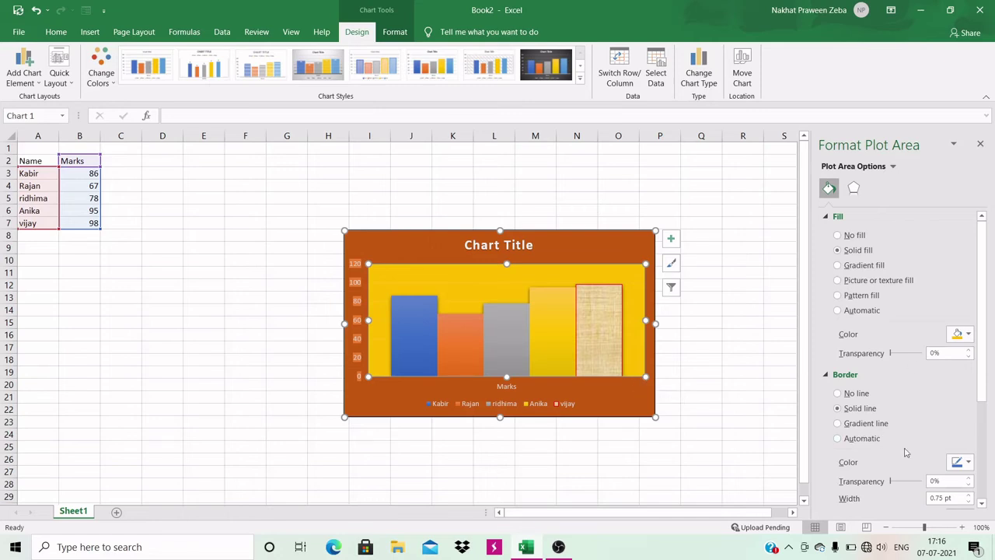
pyautogui.click(967, 496)
pyautogui.click(983, 505)
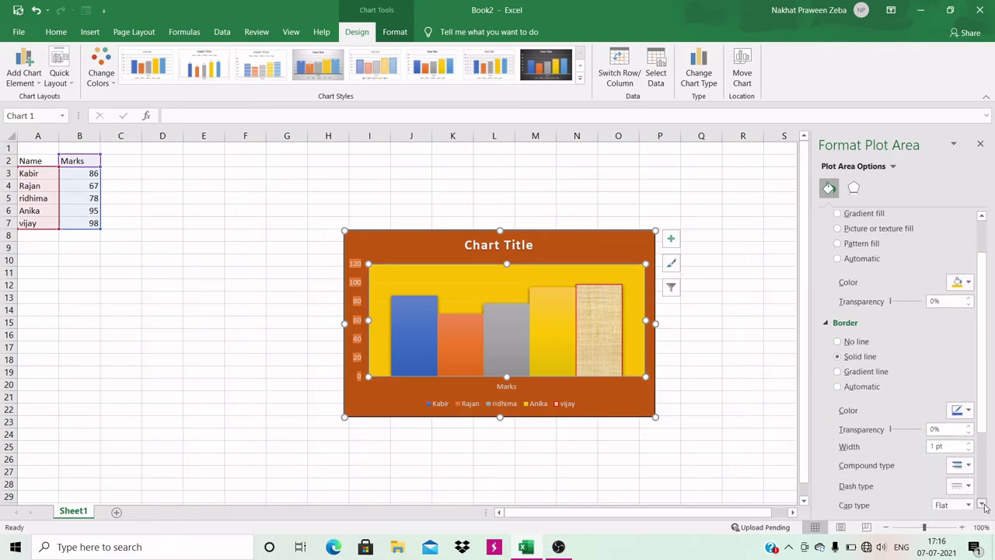
pyautogui.click(983, 506)
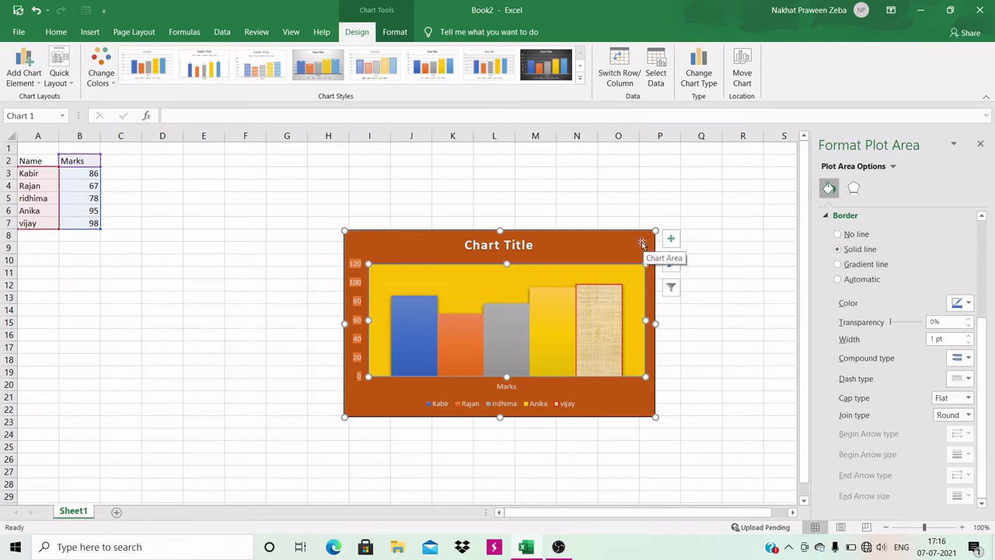
# Select the textured column's data series and examine its fill options.
pyautogui.click(599, 316)
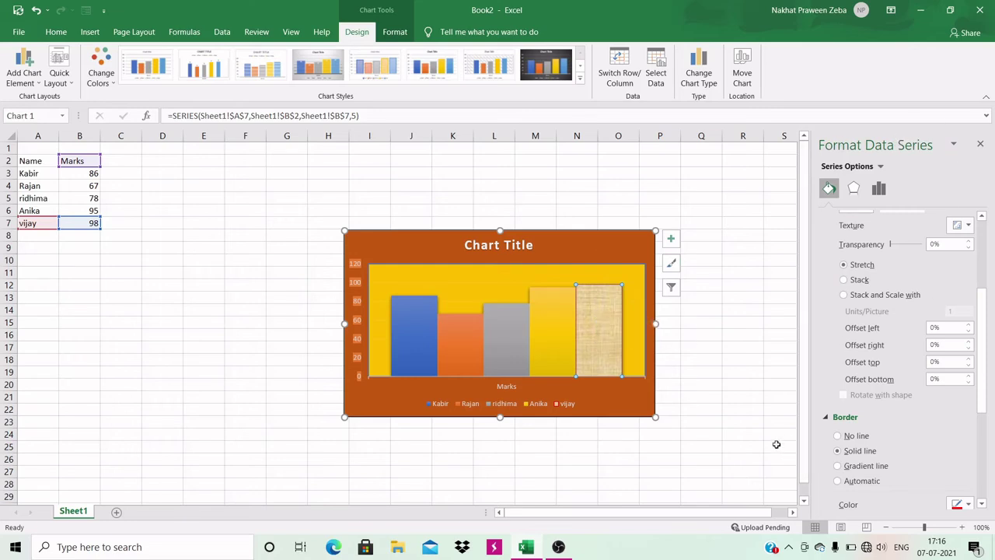
pyautogui.click(981, 216)
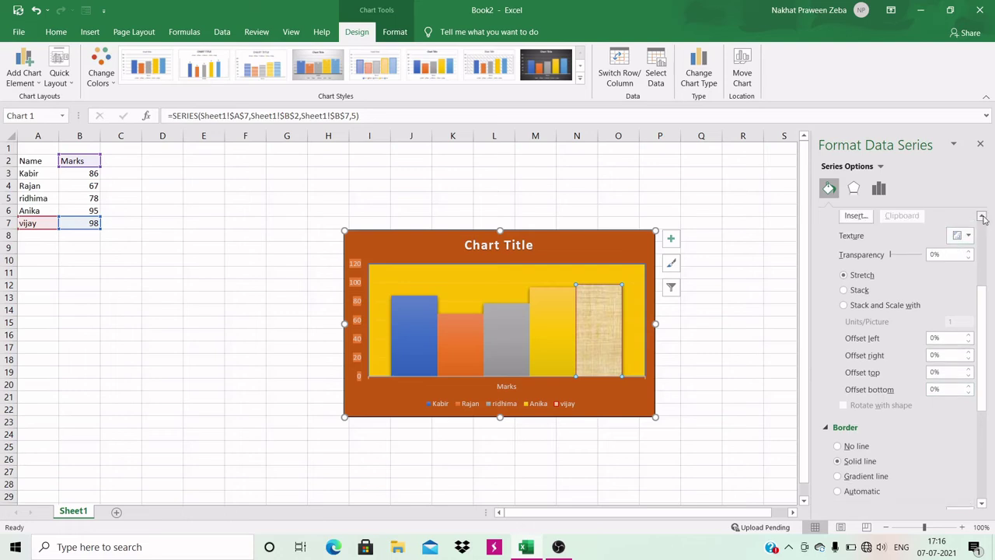
pyautogui.click(982, 216)
pyautogui.click(981, 216)
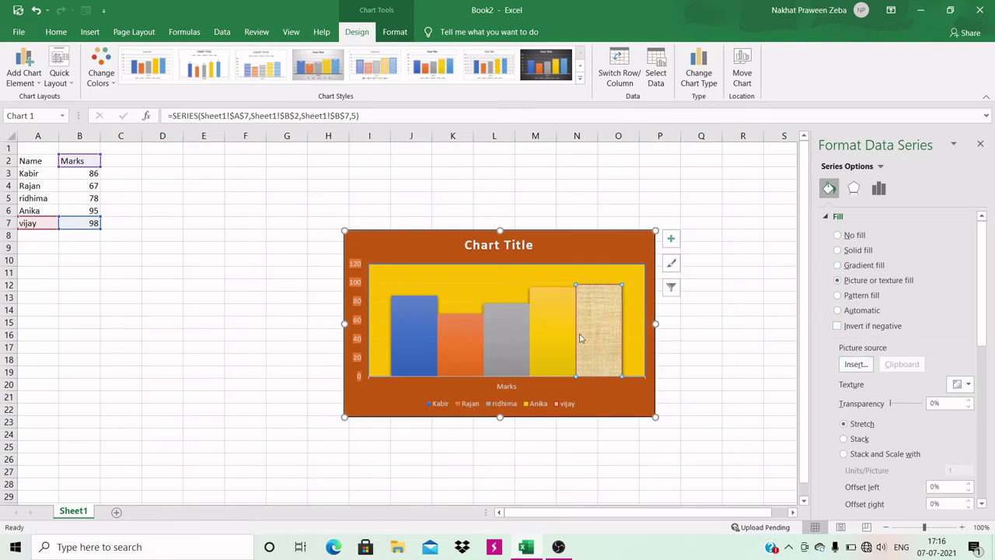
# Fill the last column's data series with a green preset gradient from the darker linear gradients.
pyautogui.click(855, 364)
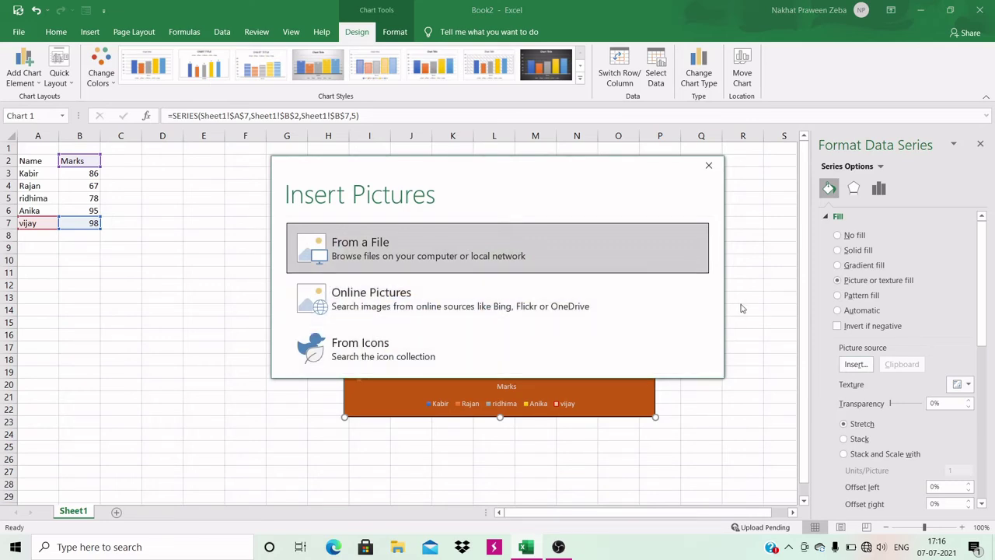
pyautogui.click(708, 165)
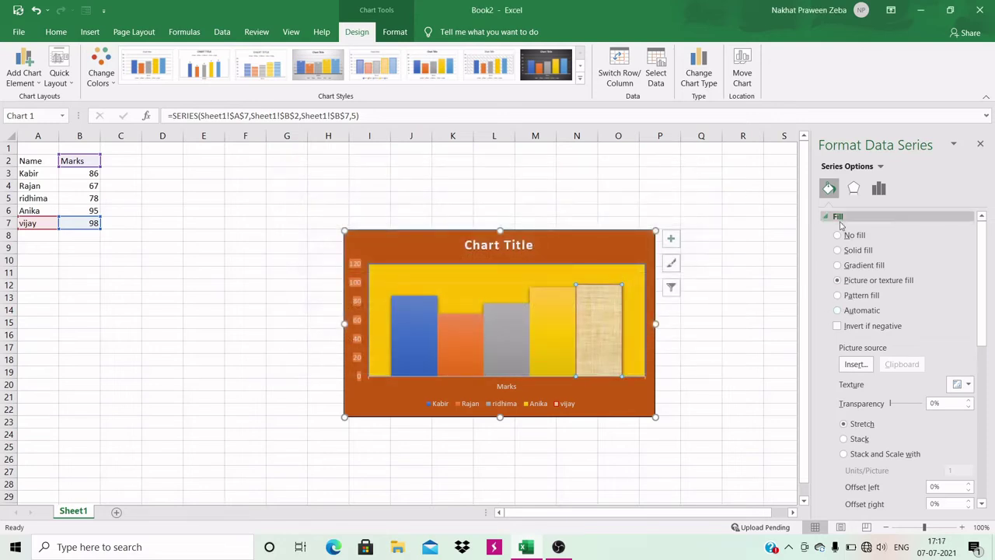
pyautogui.click(838, 265)
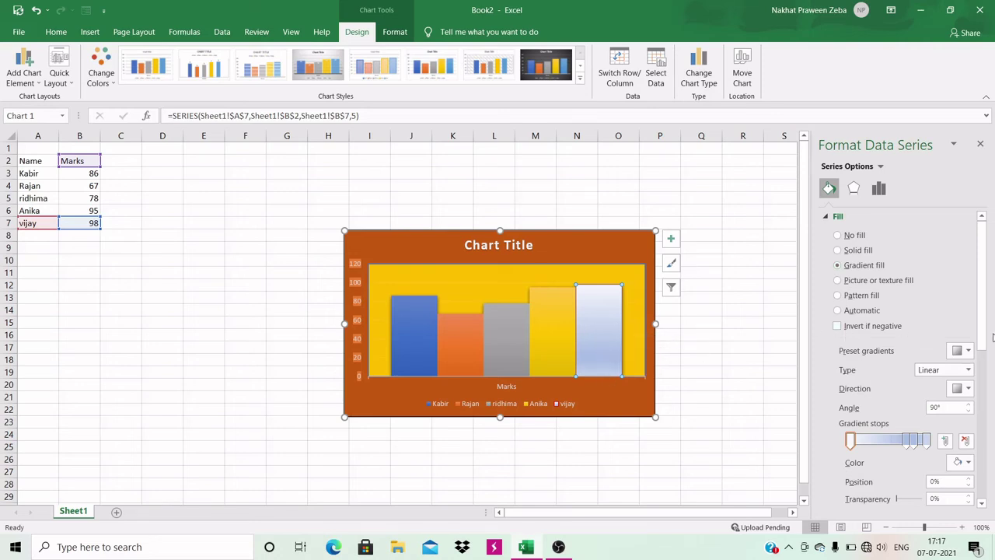
pyautogui.click(967, 352)
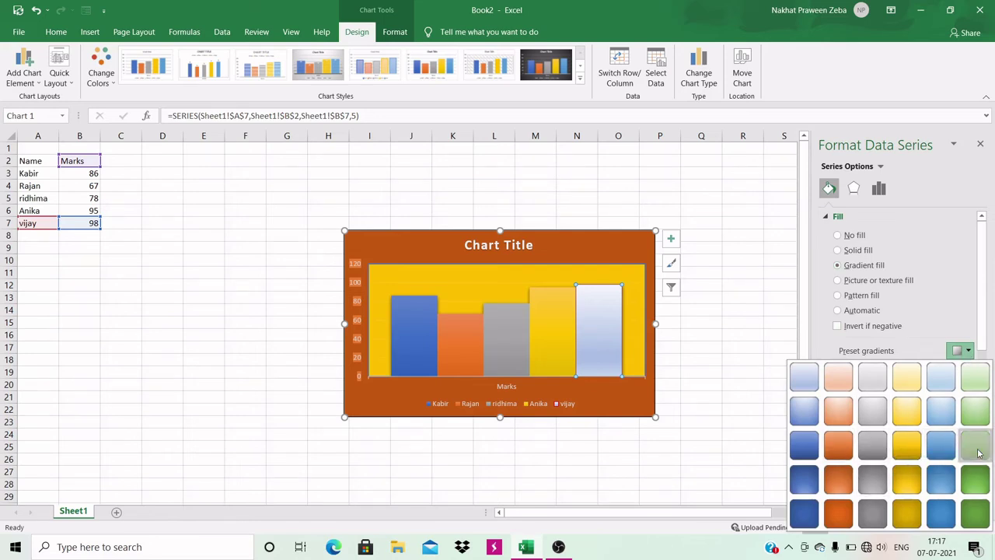
pyautogui.click(978, 452)
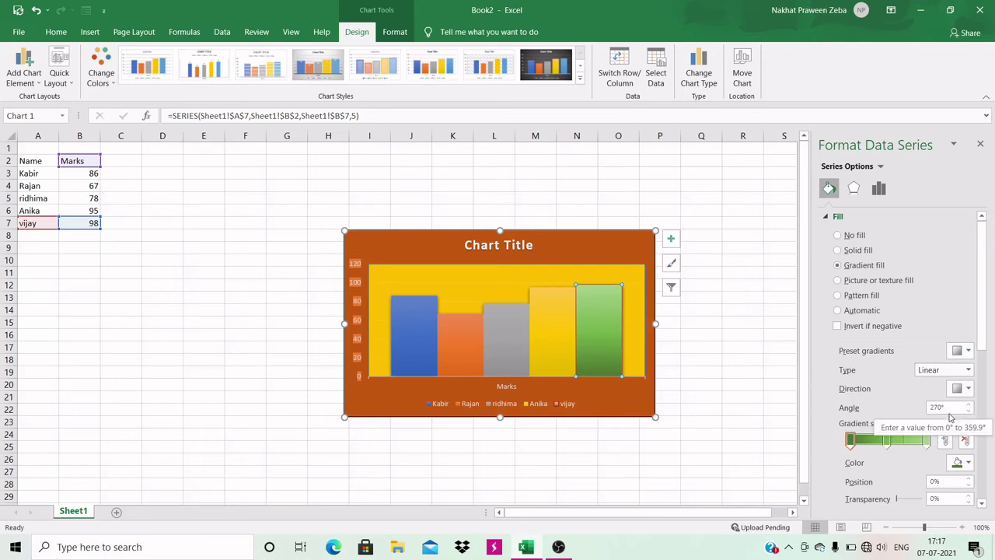
# Set the width of the last column's solid red border to 0.5 pt.
pyautogui.click(981, 503)
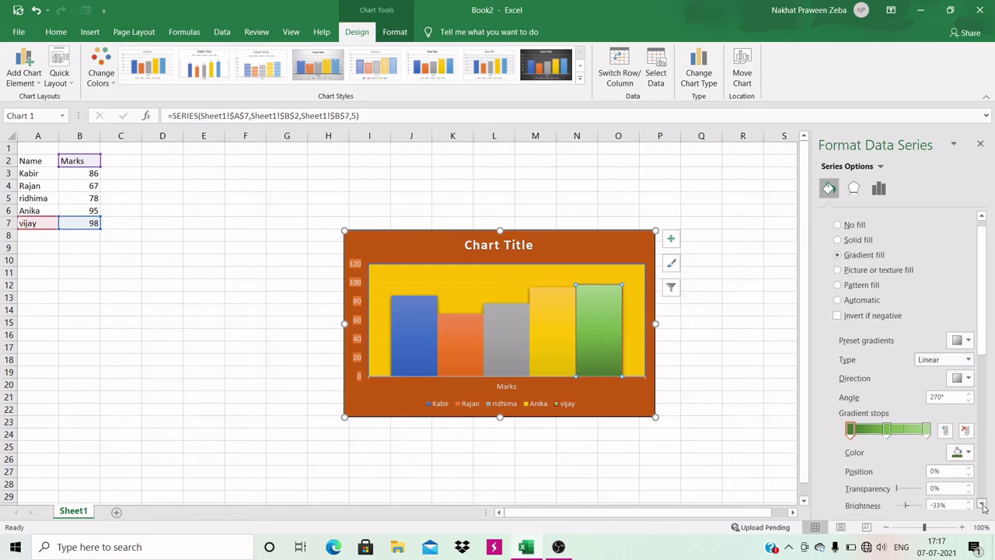
pyautogui.click(982, 504)
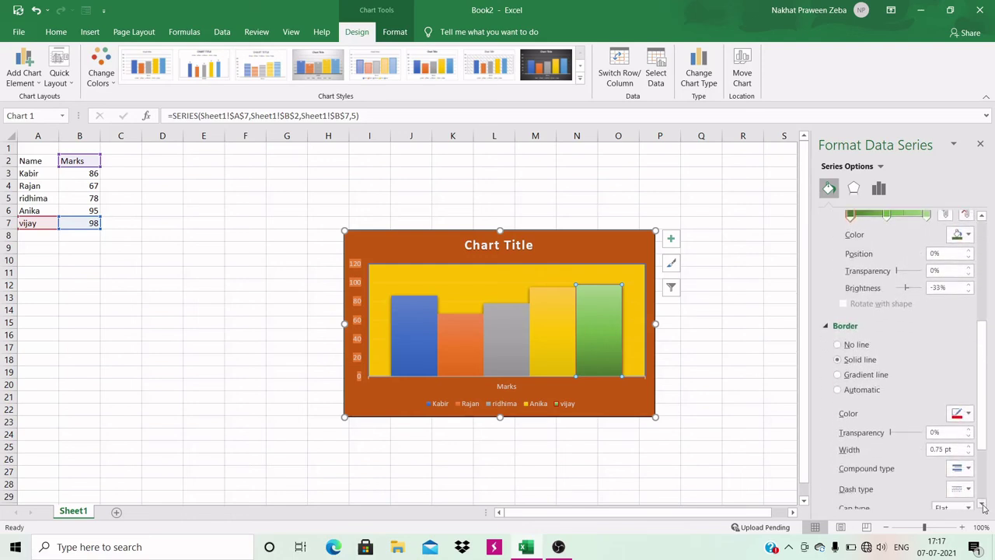
pyautogui.click(982, 504)
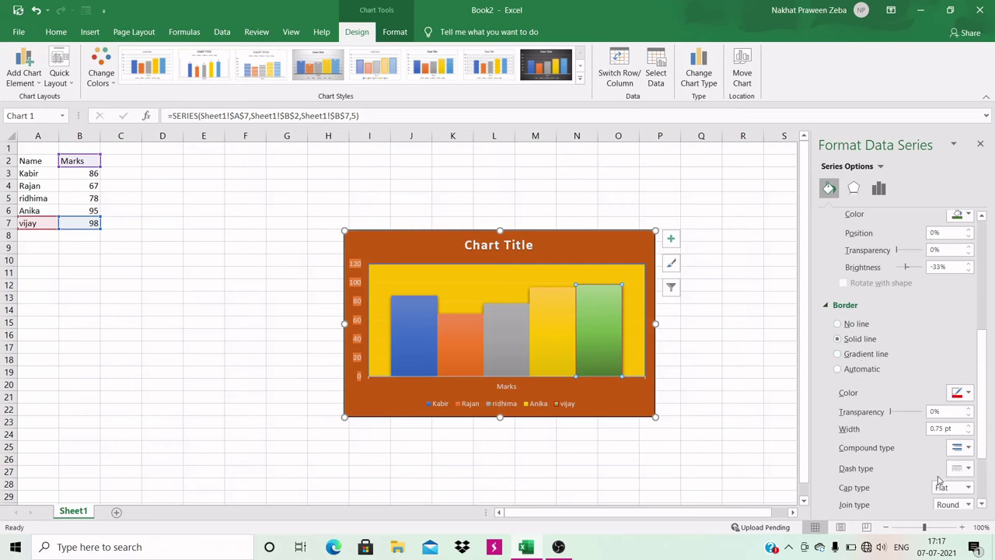
pyautogui.click(968, 393)
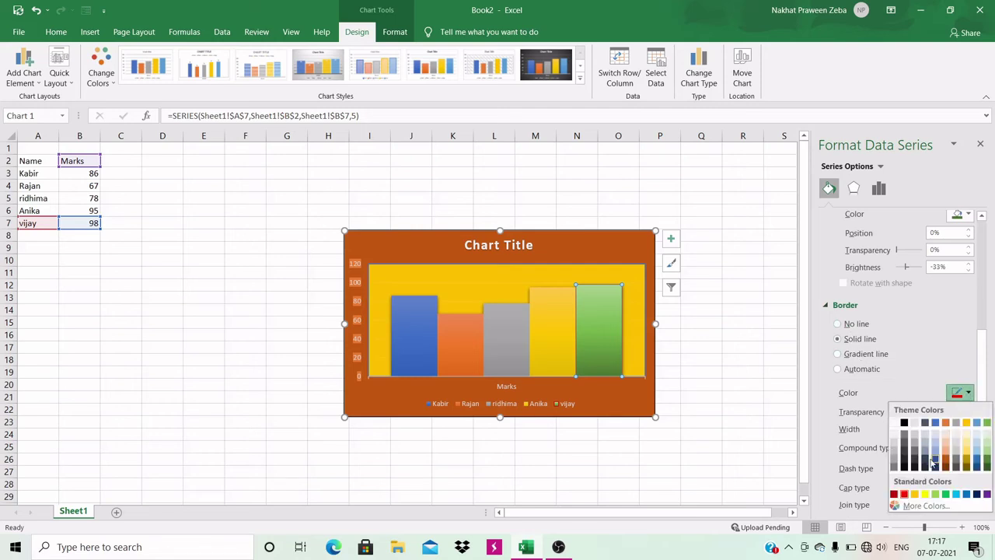
pyautogui.click(806, 370)
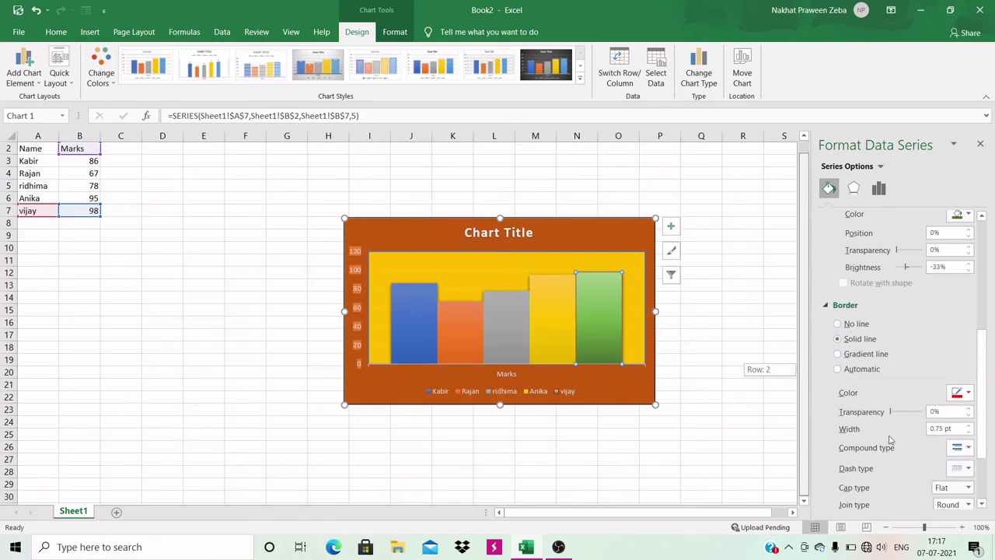
pyautogui.click(969, 432)
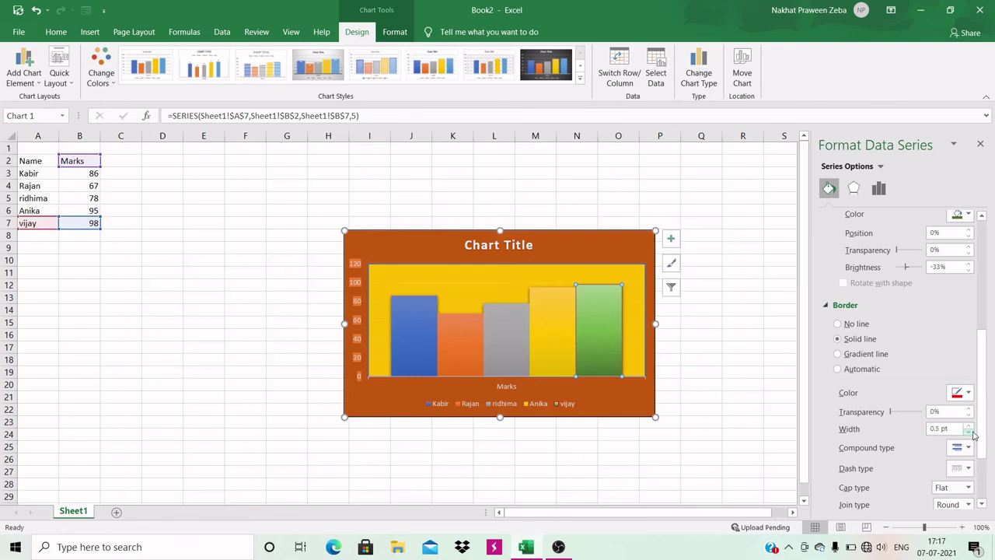
pyautogui.click(983, 504)
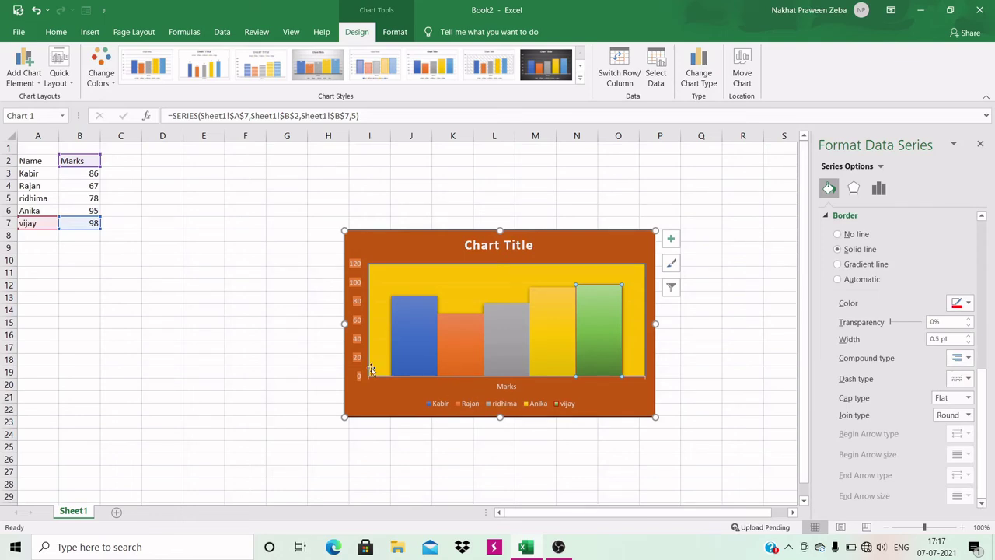
# Give the chart legend a solid border in red from the standard colors.
pyautogui.click(357, 322)
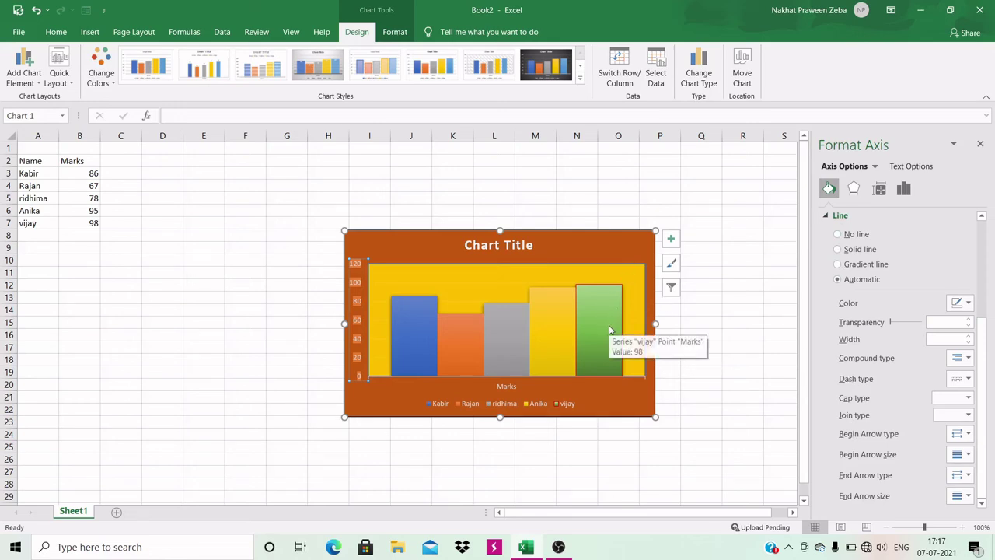
pyautogui.click(437, 405)
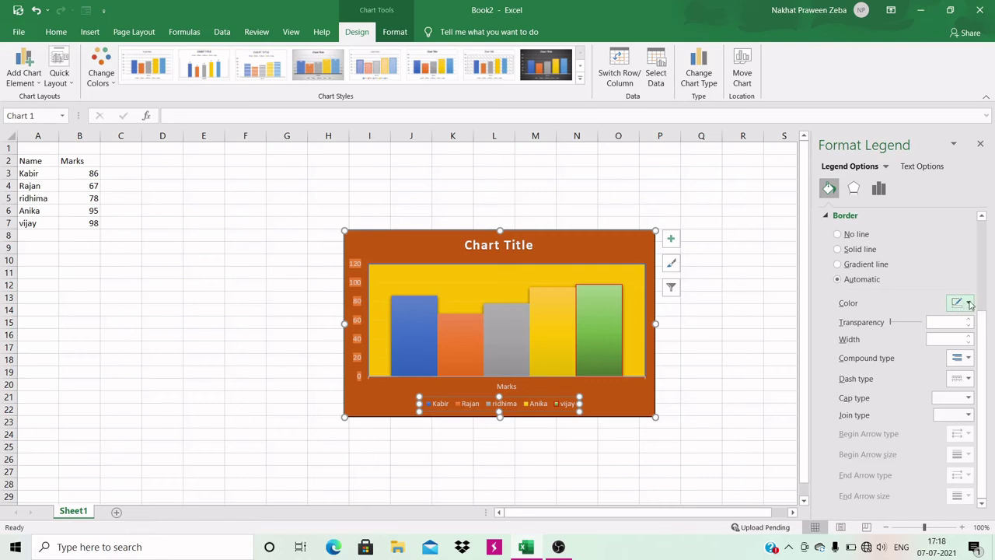
pyautogui.click(966, 303)
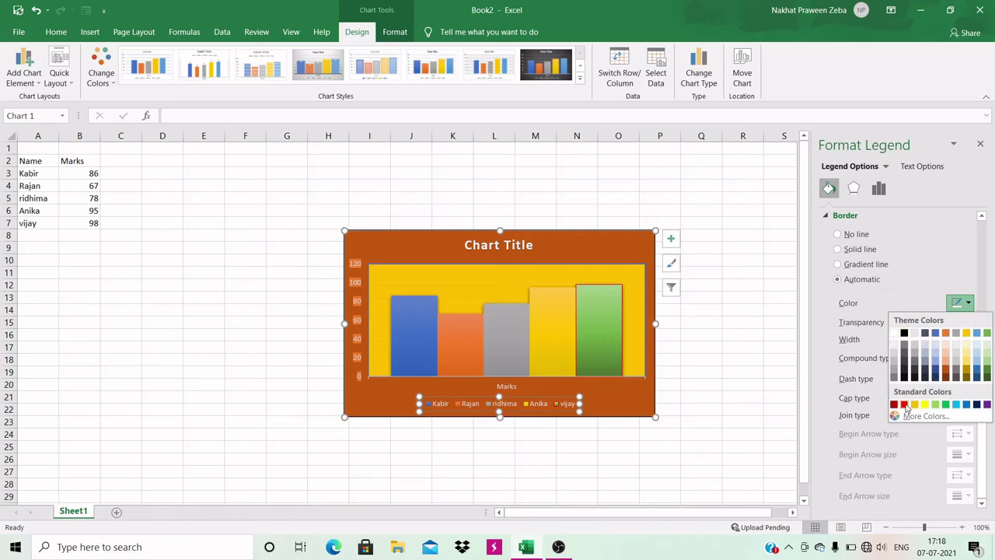
pyautogui.click(903, 404)
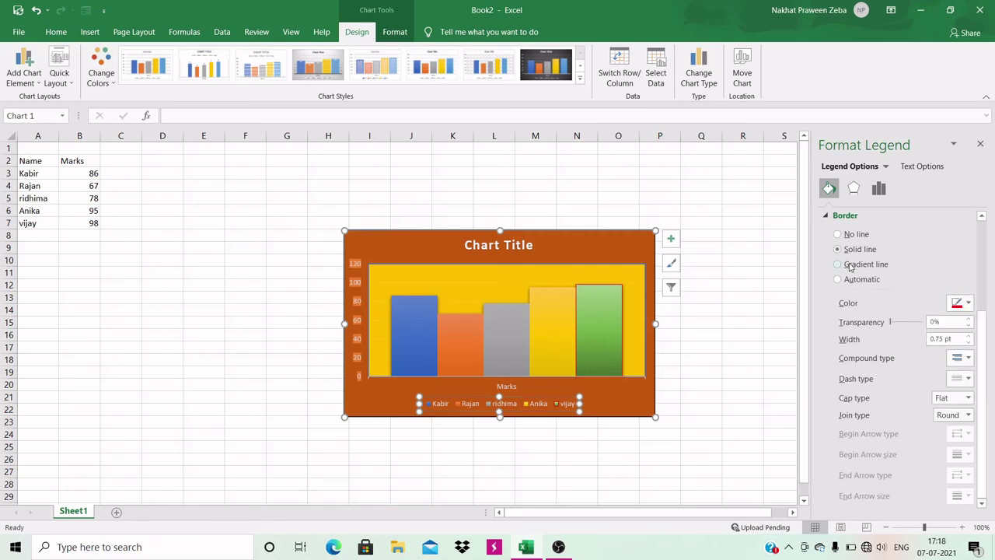
# Try the gradient and automatic border lines on the legend, and set a solid line with the long dash type.
pyautogui.click(838, 265)
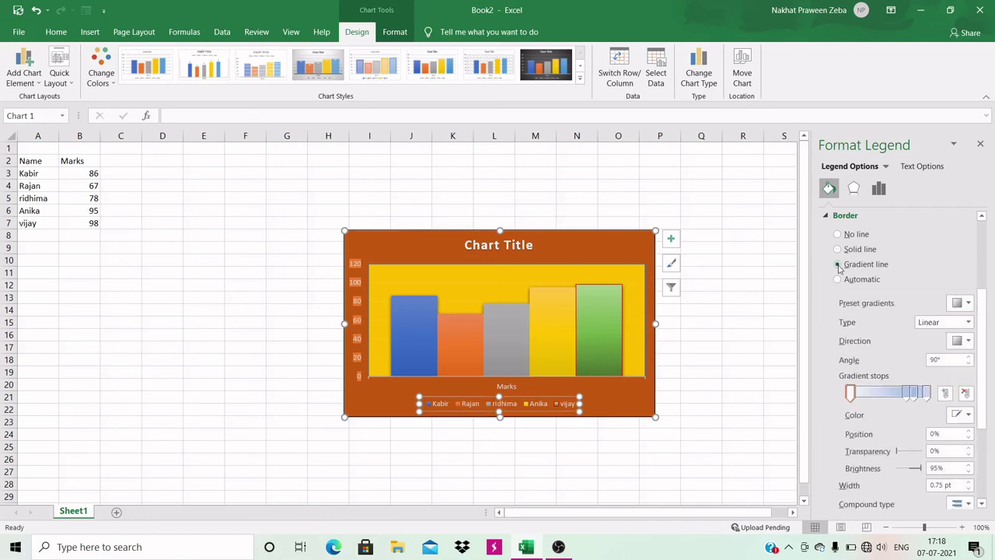
pyautogui.click(838, 280)
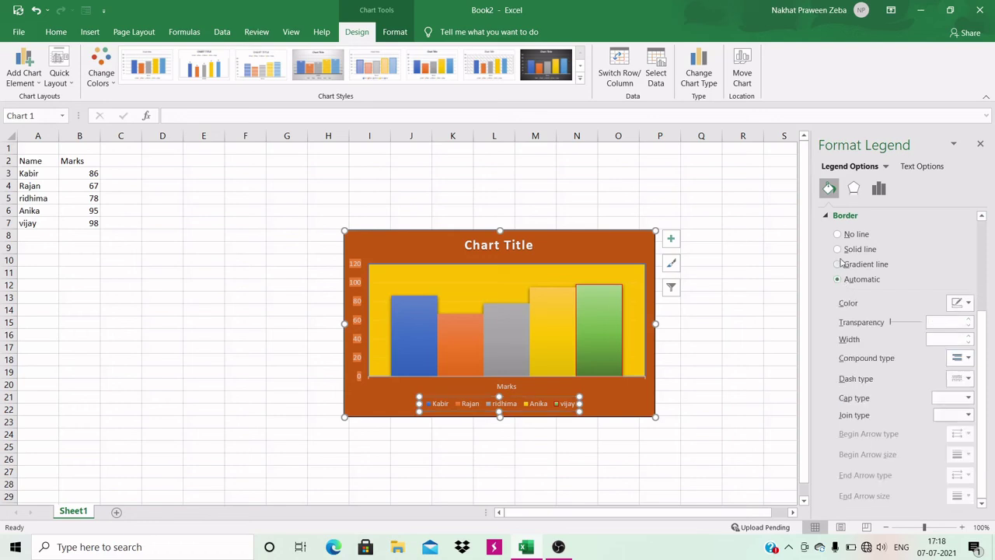
pyautogui.click(838, 248)
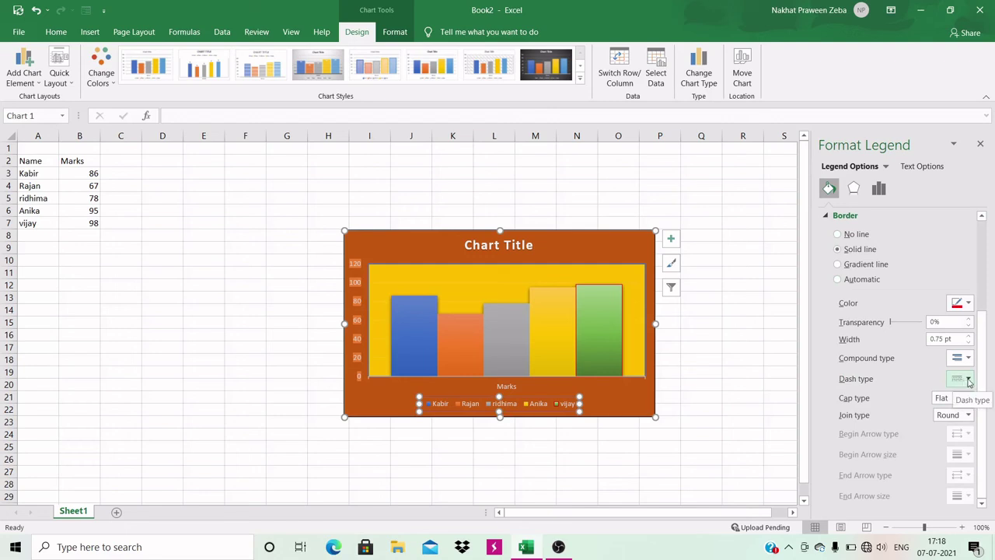
pyautogui.click(968, 380)
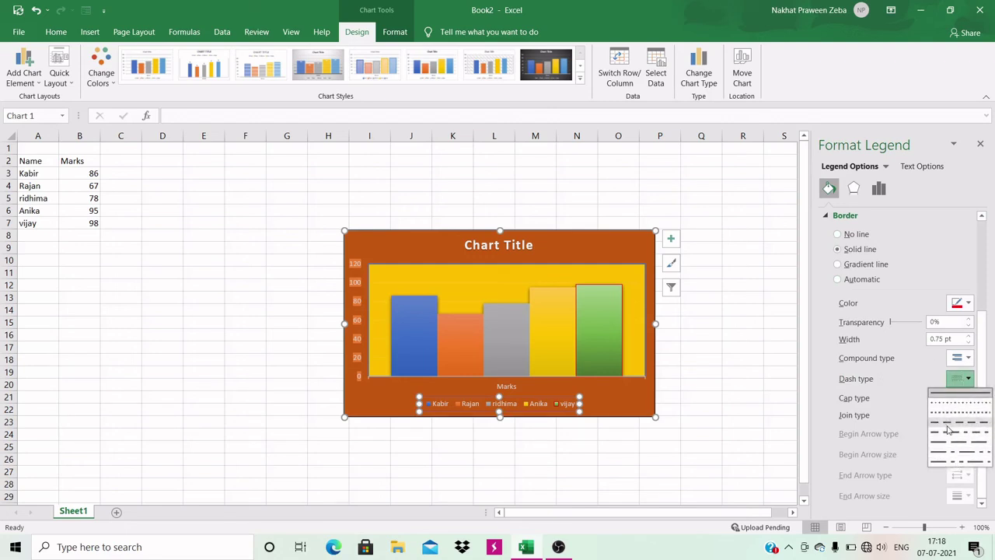
pyautogui.click(949, 441)
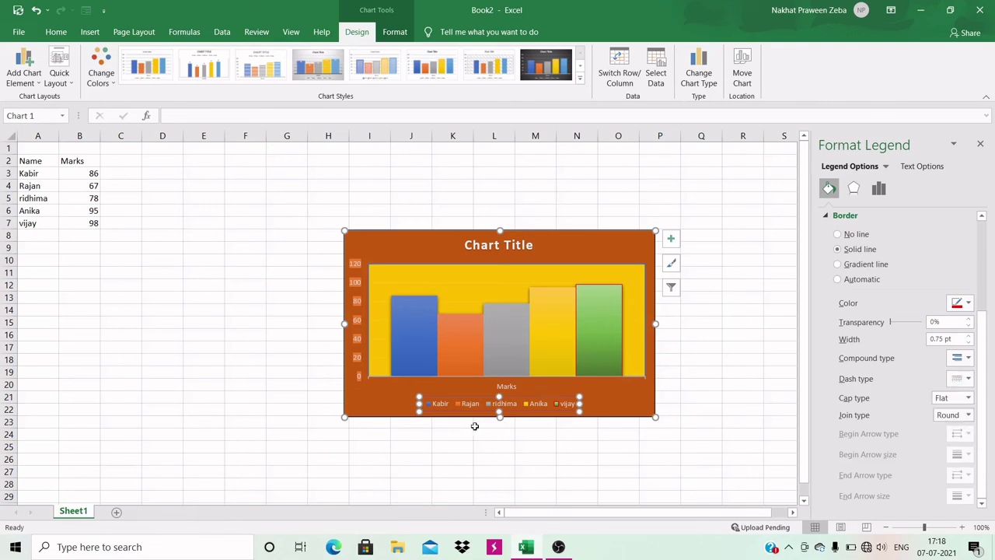
# Examine the chart area's border options and the vertical axis's line options, and close the formatting pane.
pyautogui.click(603, 400)
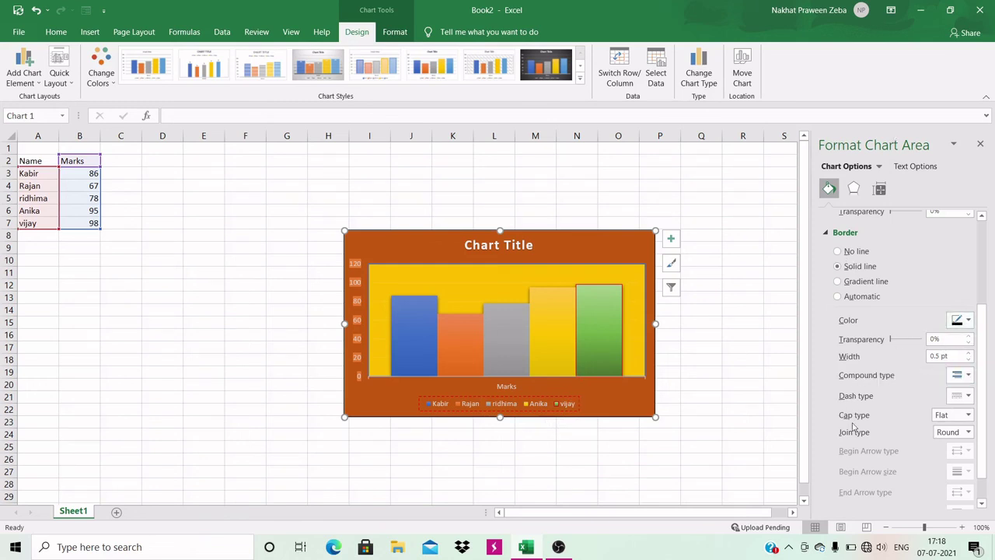
pyautogui.click(982, 503)
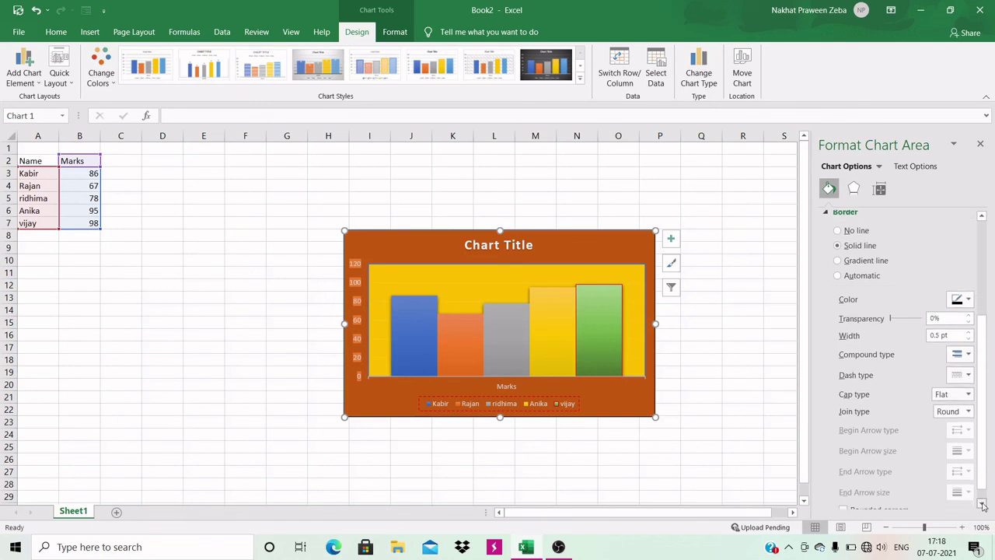
pyautogui.click(982, 503)
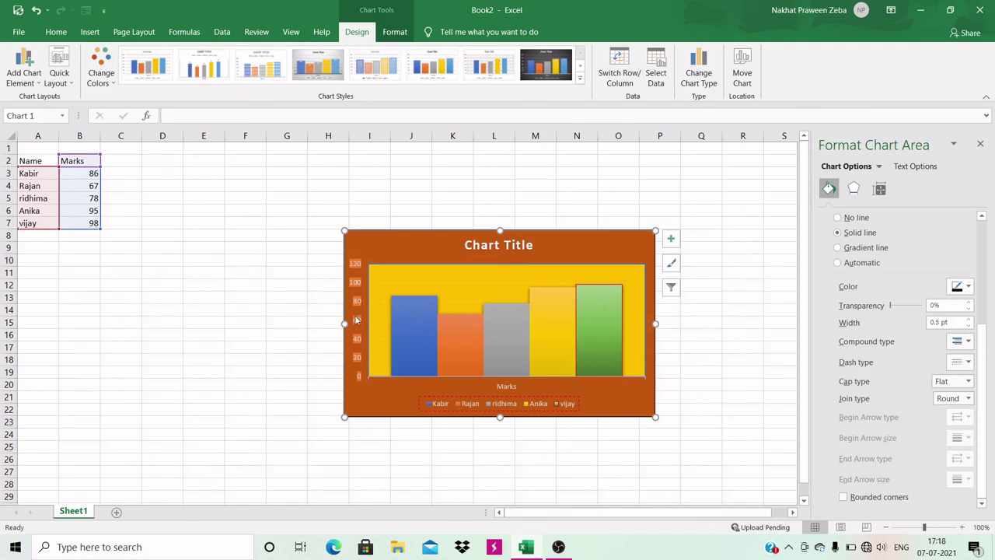
pyautogui.click(356, 360)
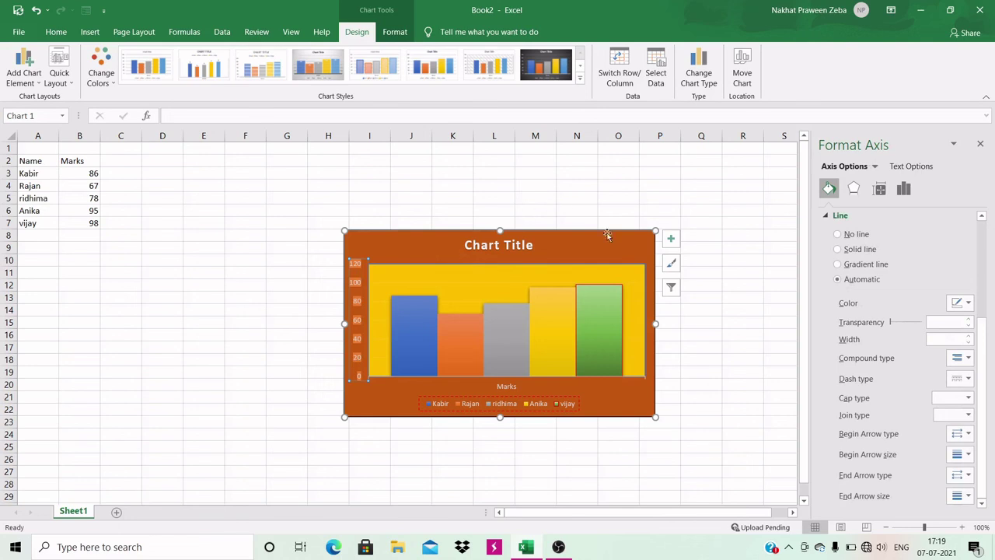
pyautogui.moveTo(587, 313)
pyautogui.click(979, 143)
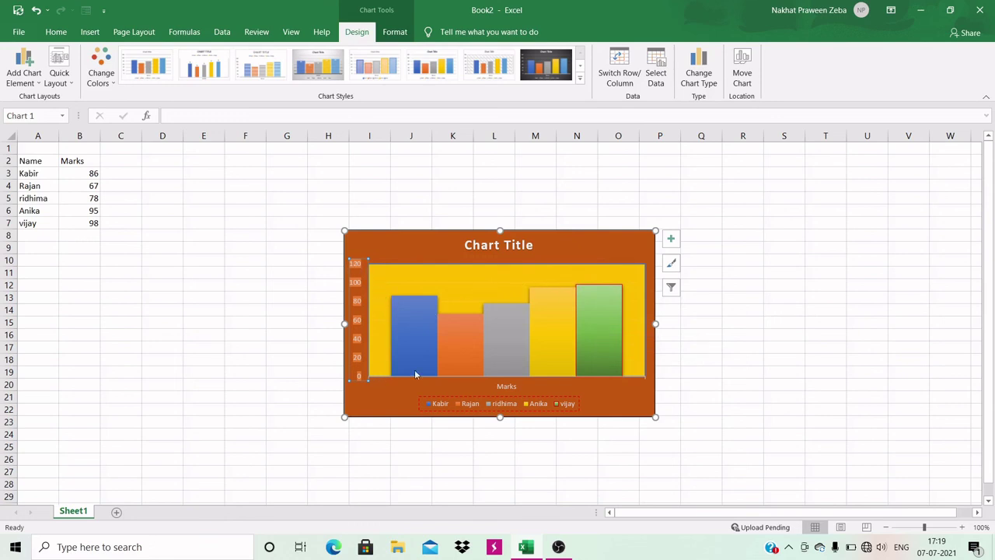
# Select the chart area and the plot area in turn to review these parts of the chart.
pyautogui.click(572, 257)
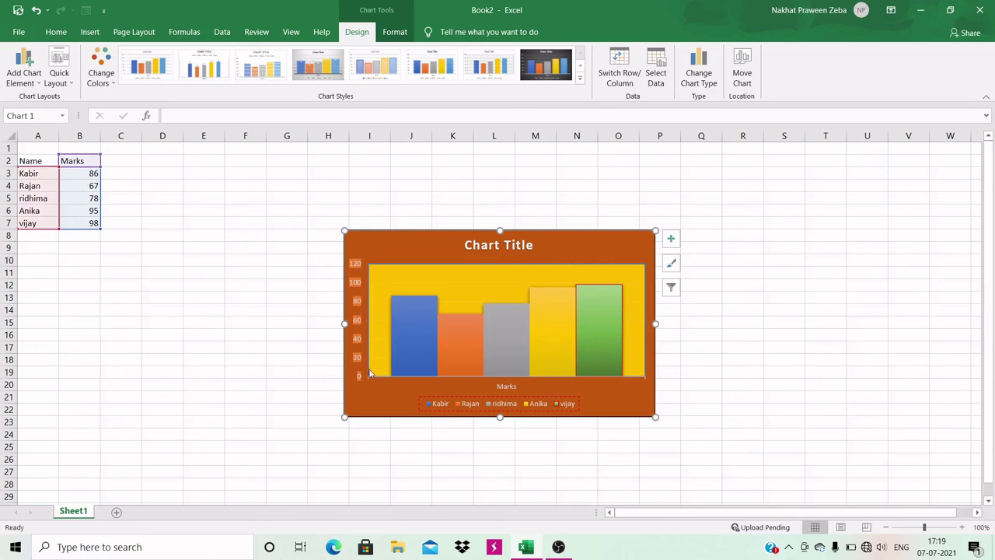
pyautogui.click(456, 285)
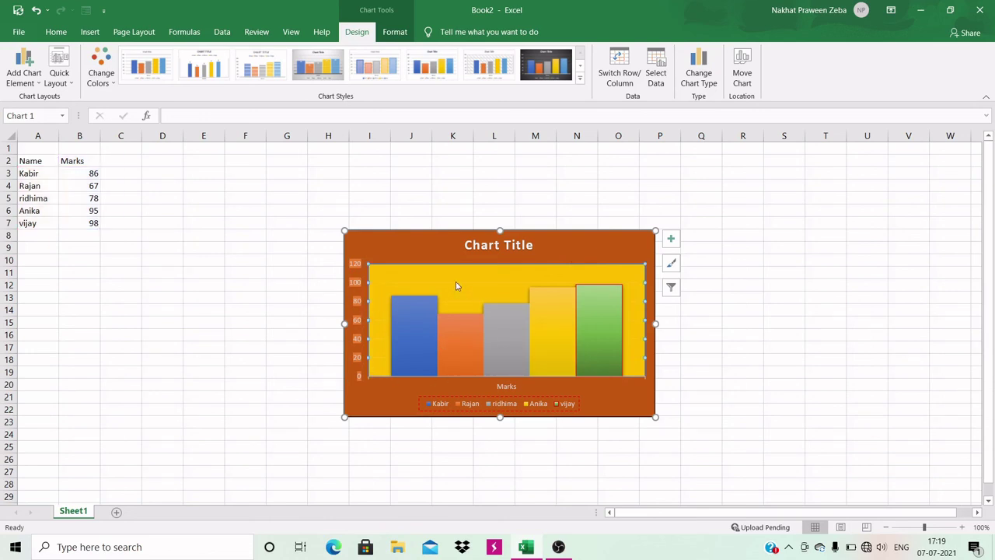
pyautogui.click(560, 243)
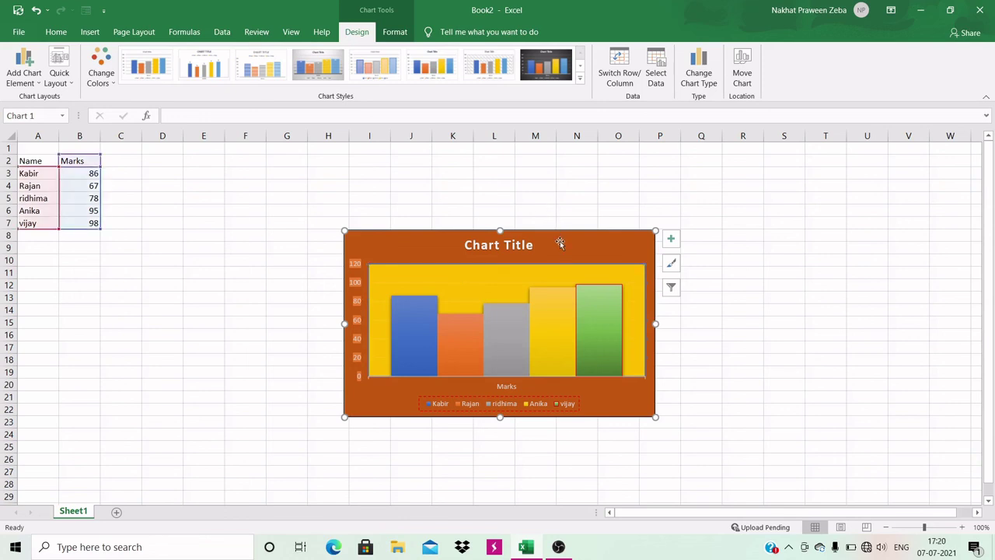